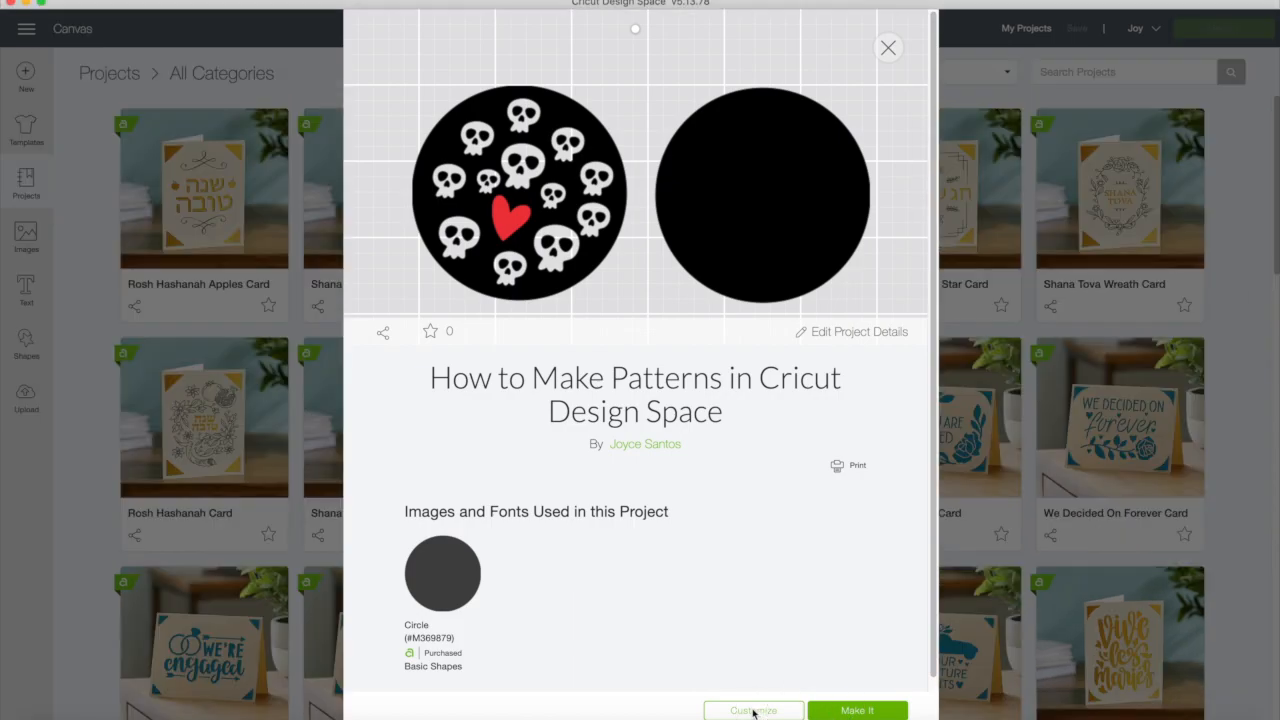
Open the "How to Make Patterns in Cricut Design Space" project for customization and select its plain black circle
click(752, 713)
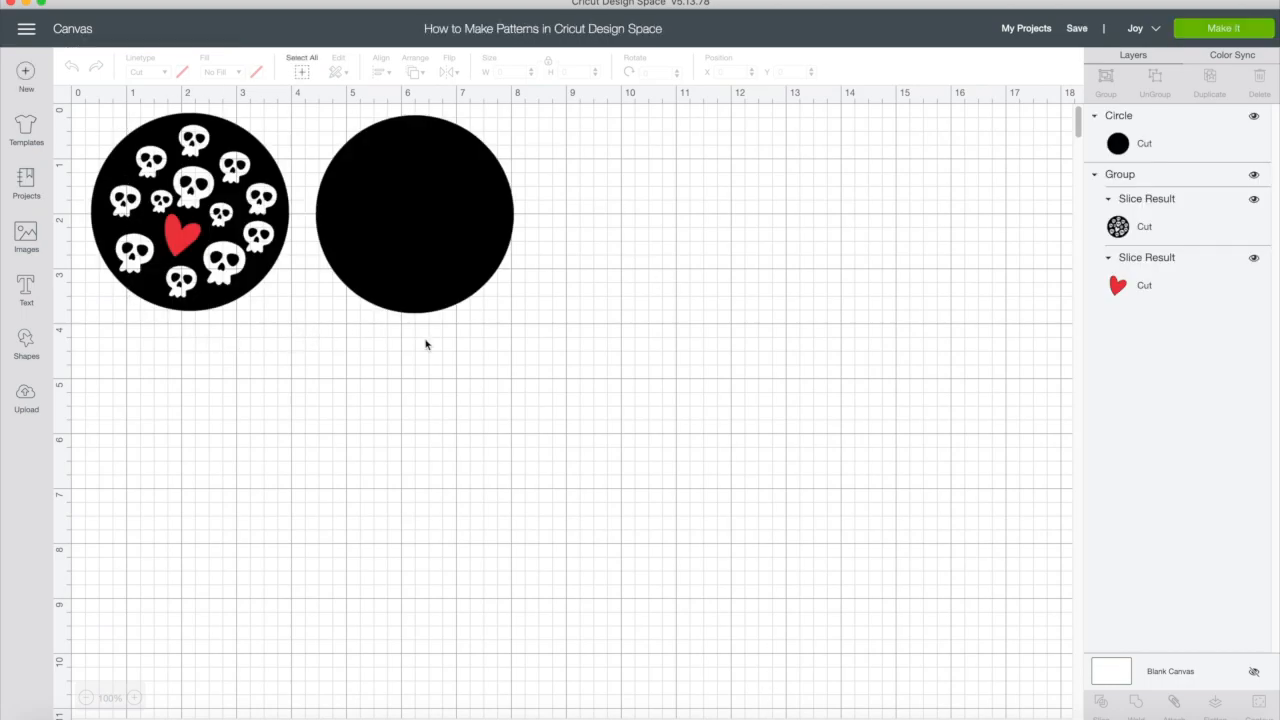
click(443, 280)
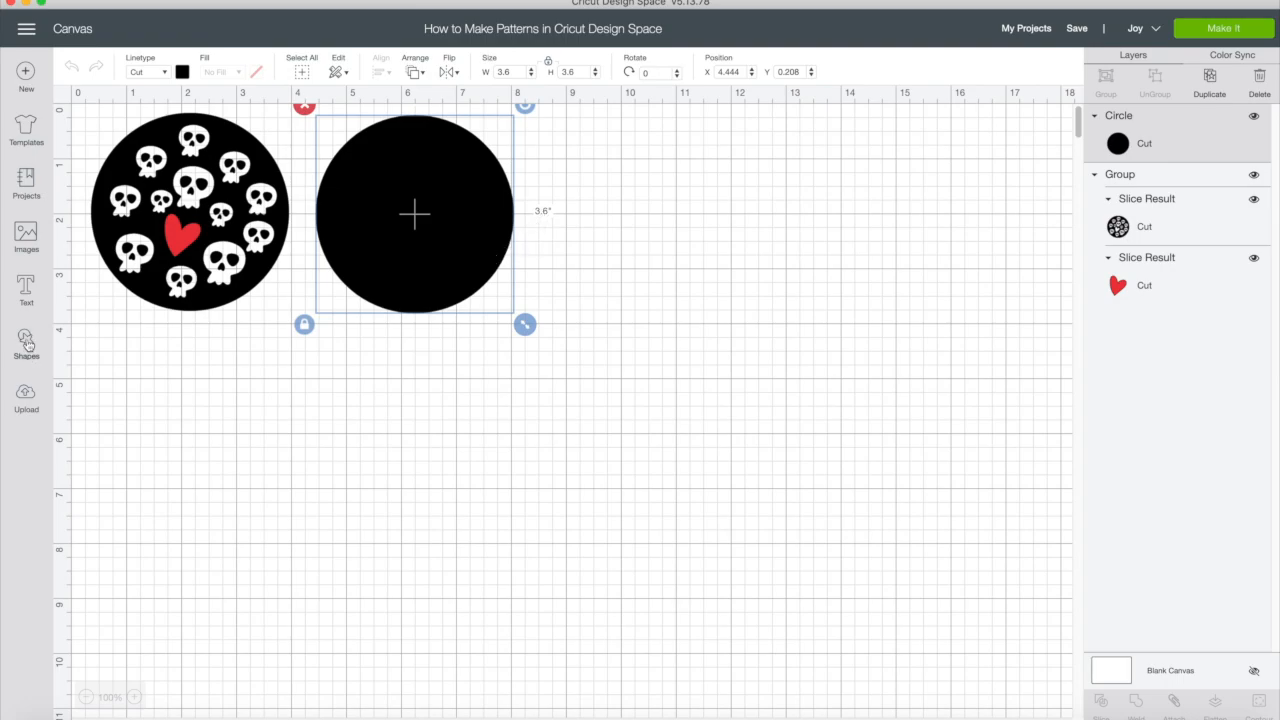
Search the image library for "skull"
click(28, 237)
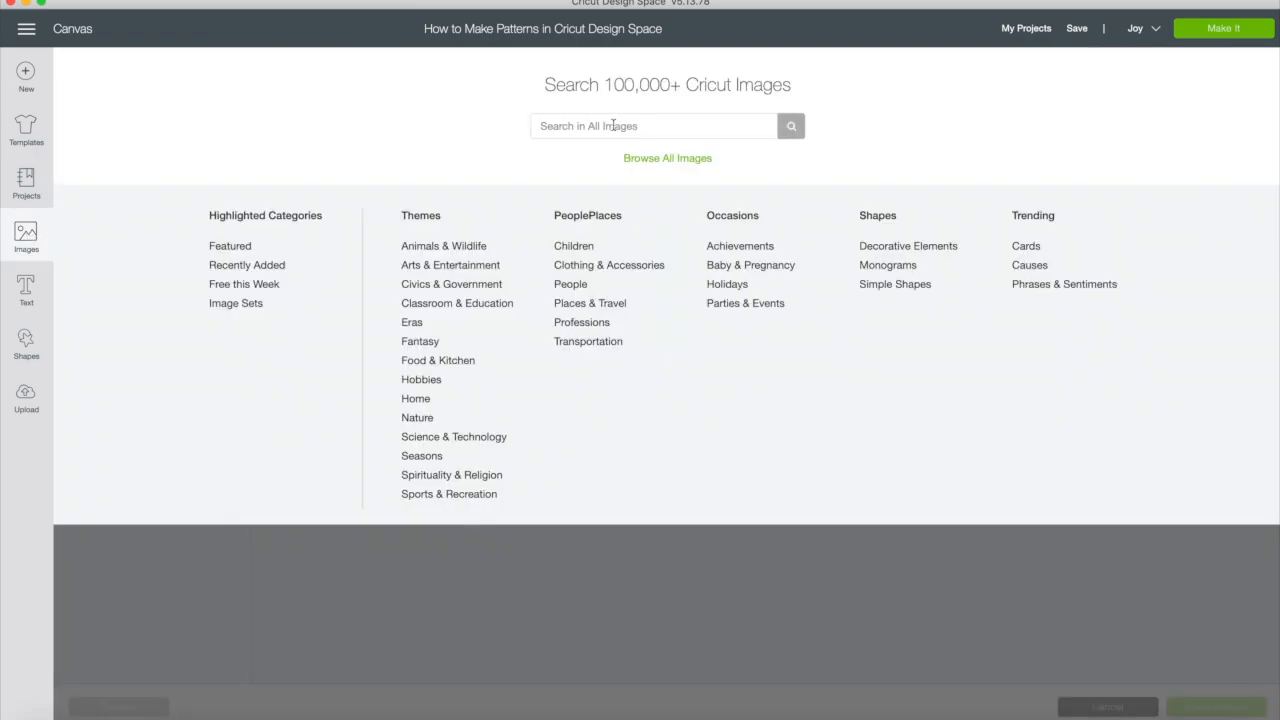
click(611, 127)
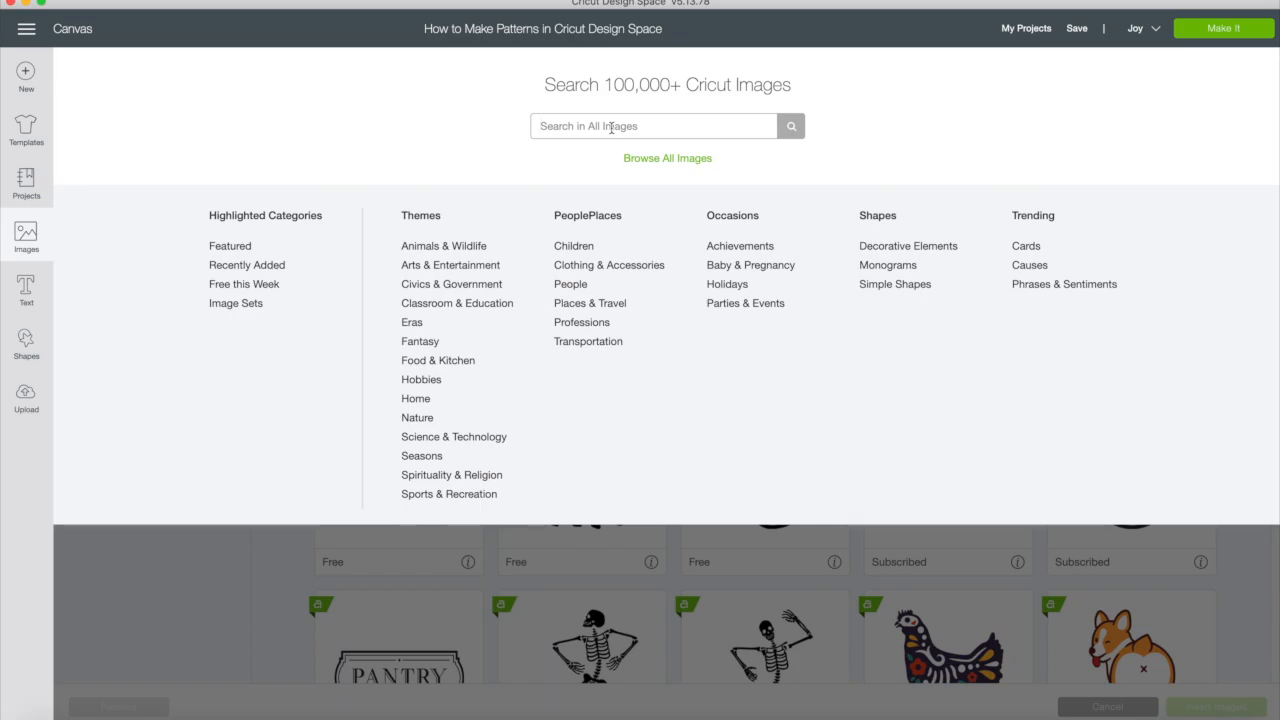
click(611, 127)
text(skull)
key(Return)
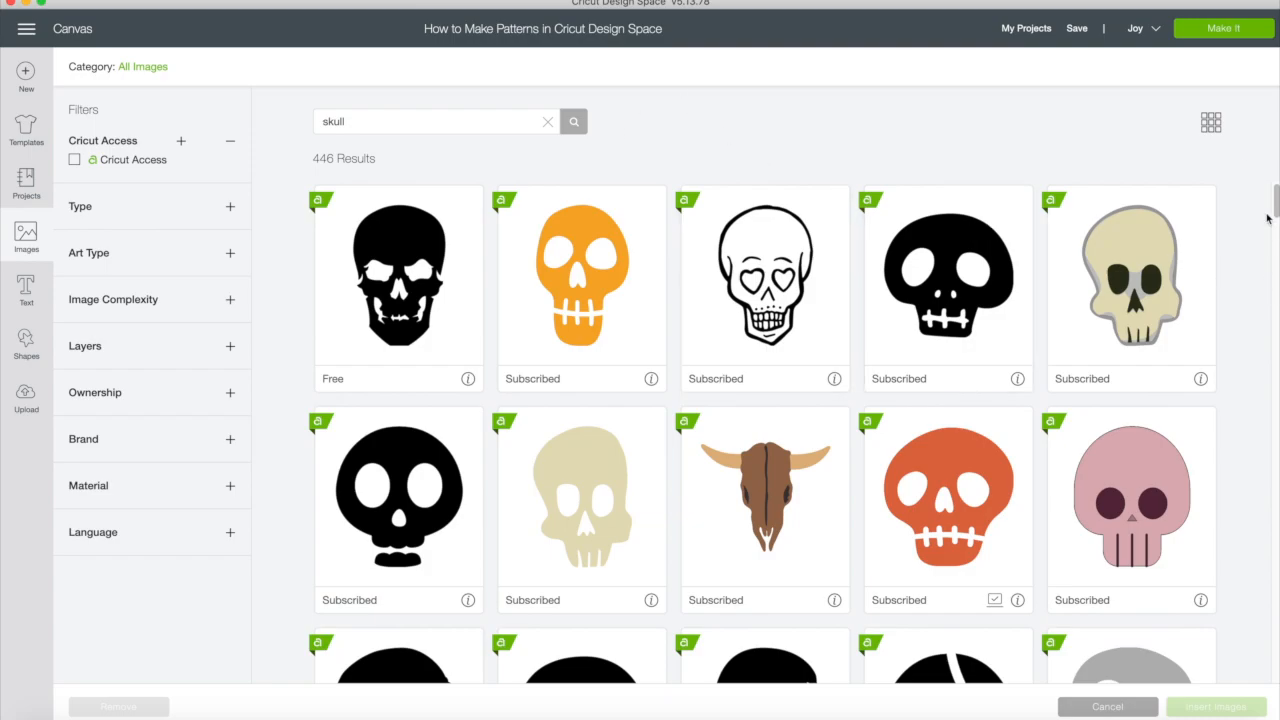
Browse the skull results and insert the solid black skull with round eyes and a separate jaw piece
drag(1273, 208, 1269, 241)
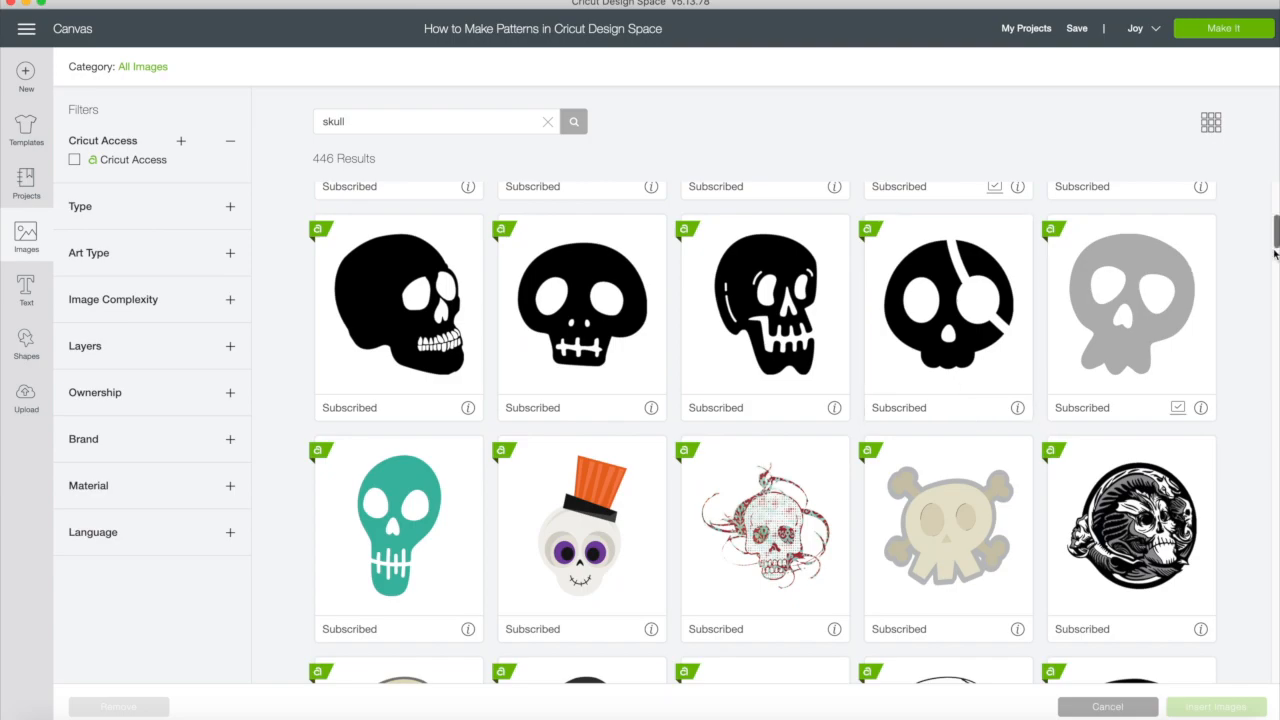
drag(1269, 232, 1208, 437)
scroll(1208, 440, down, 5)
scroll(1211, 446, up, 6)
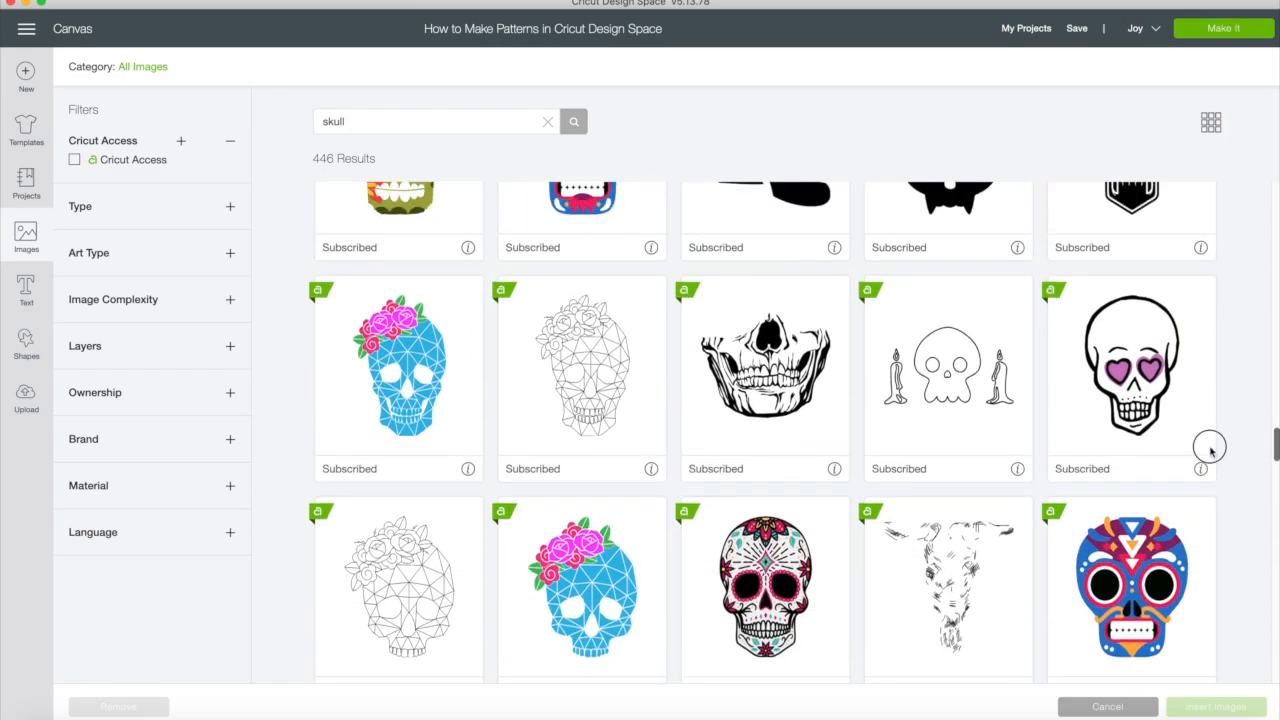
drag(1214, 432, 1265, 130)
click(997, 276)
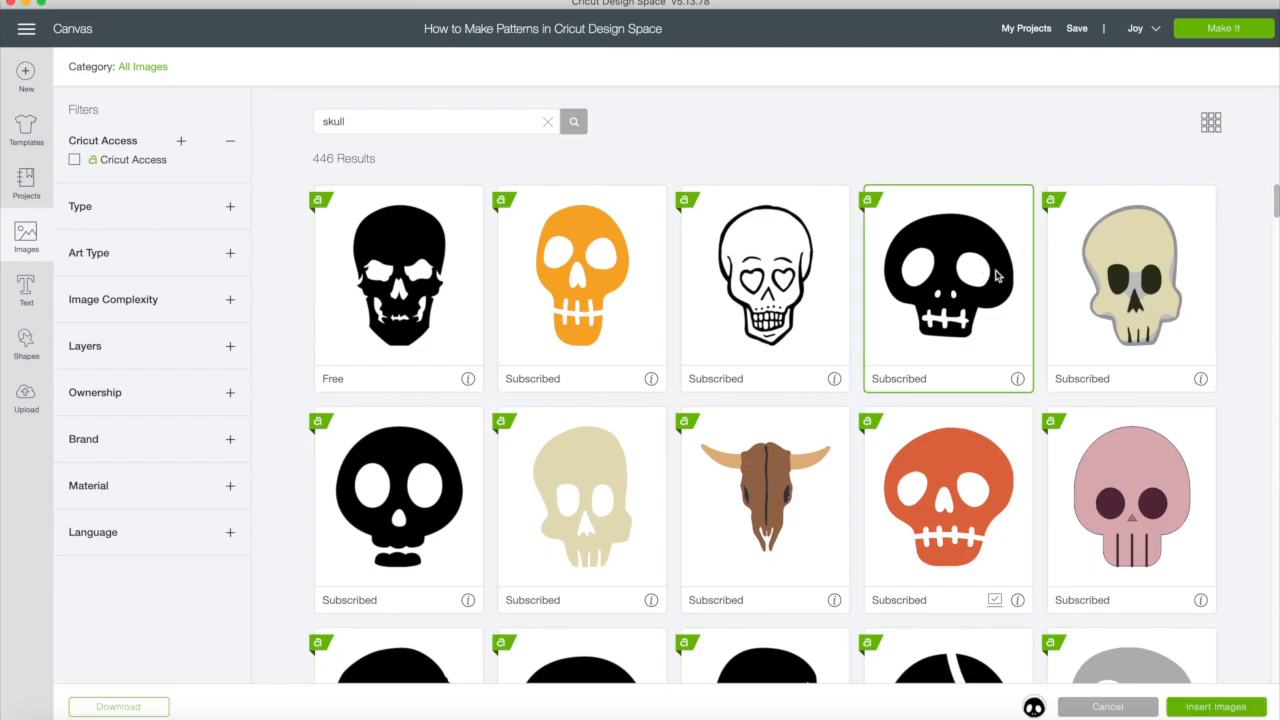
drag(1274, 200, 1274, 211)
click(951, 296)
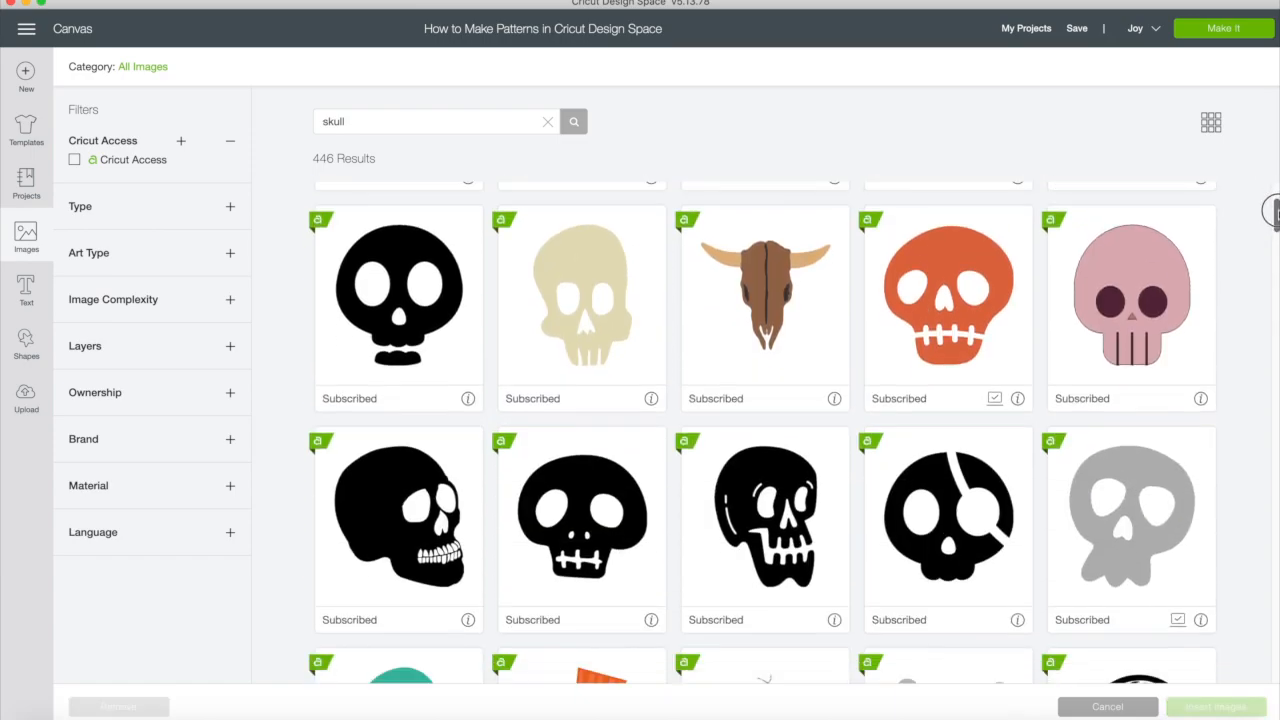
click(476, 290)
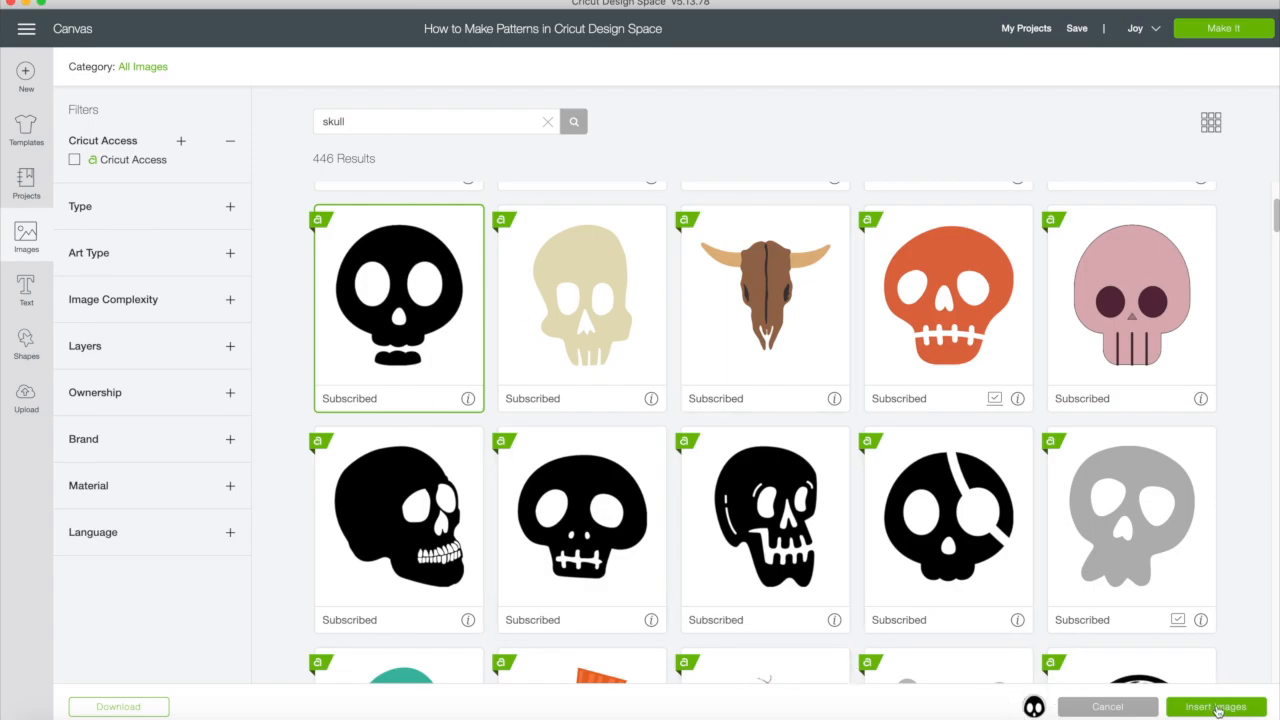
click(1217, 711)
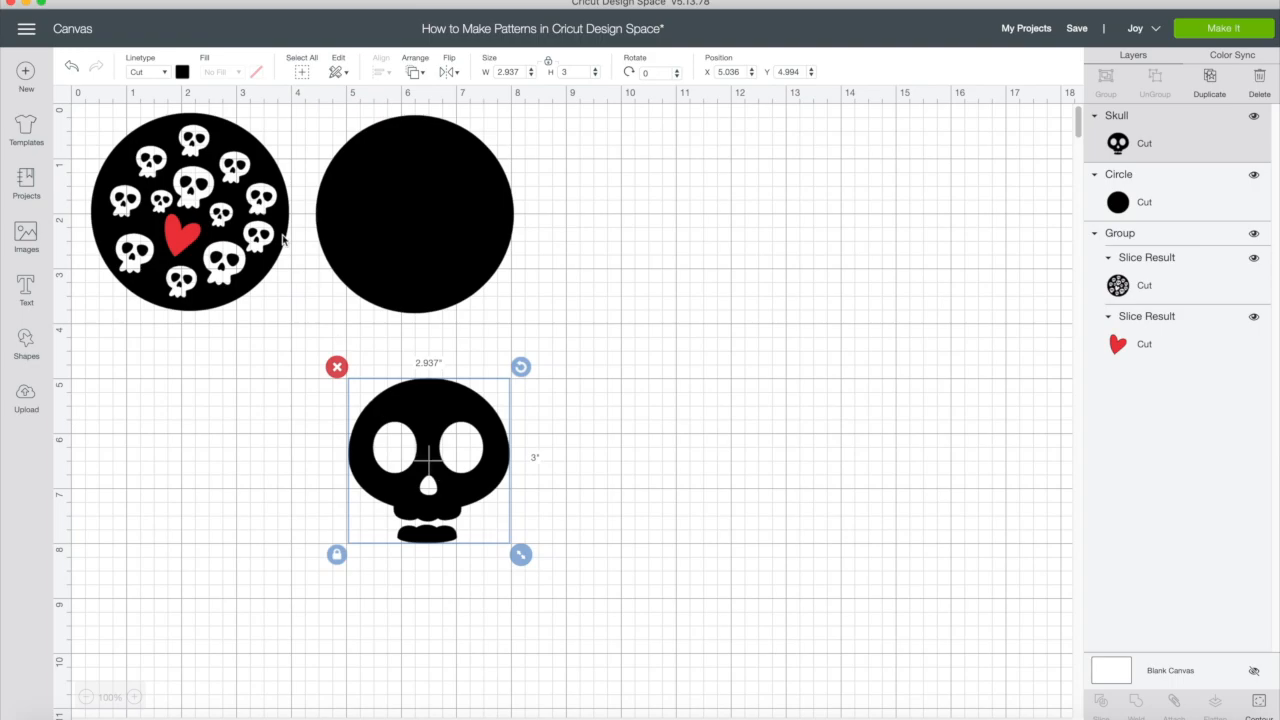
Search the images for "heart", insert the slanted solid red heart, and place it in the empty area below the sample pattern
click(25, 338)
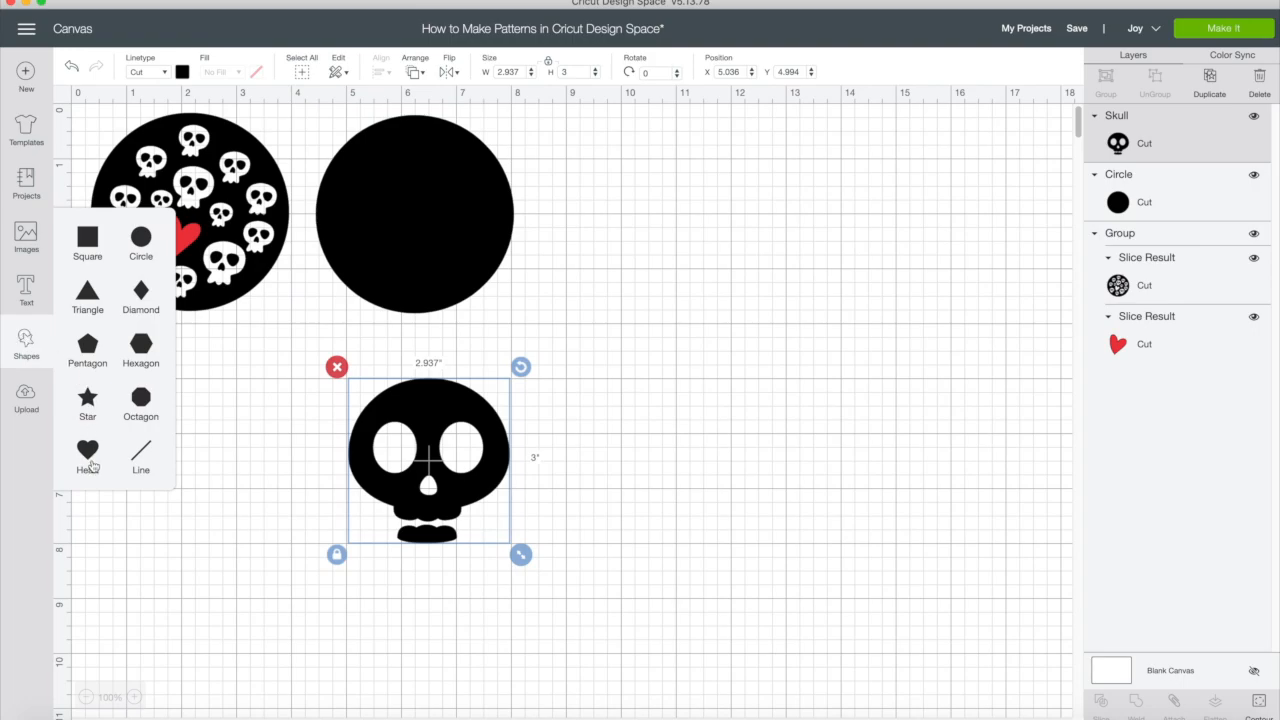
click(27, 243)
click(516, 122)
text(heart)
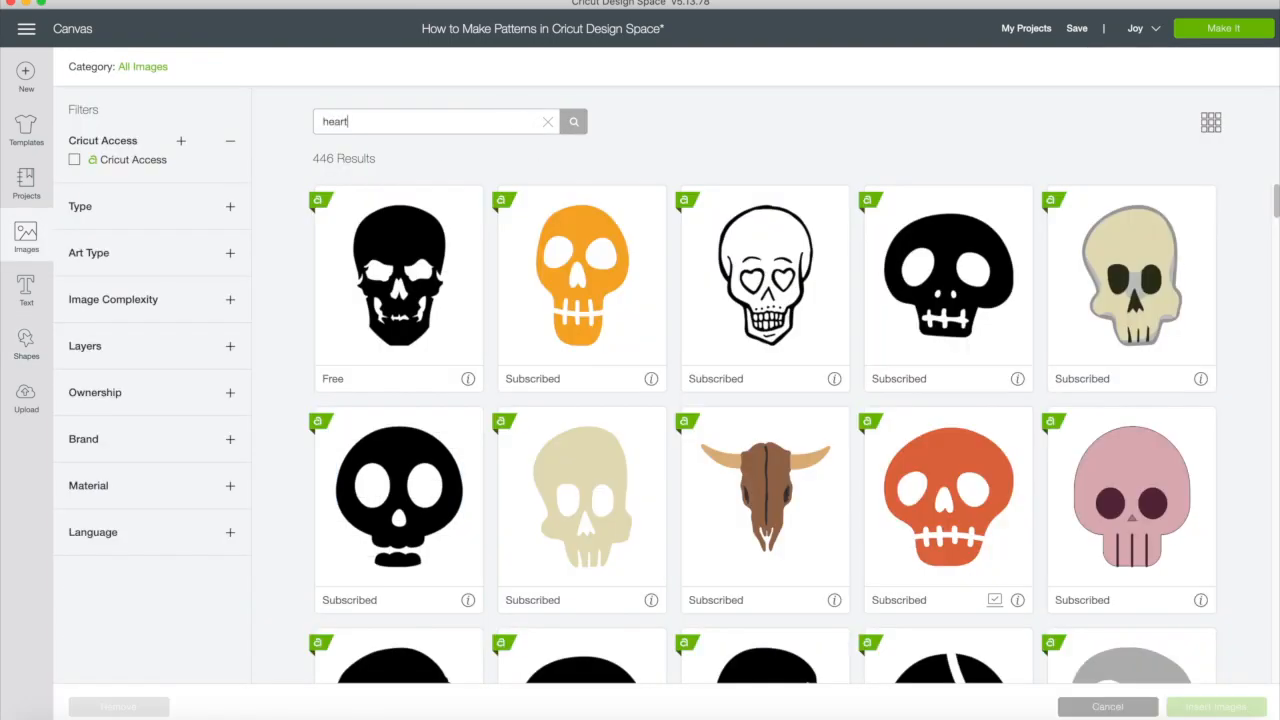
key(Return)
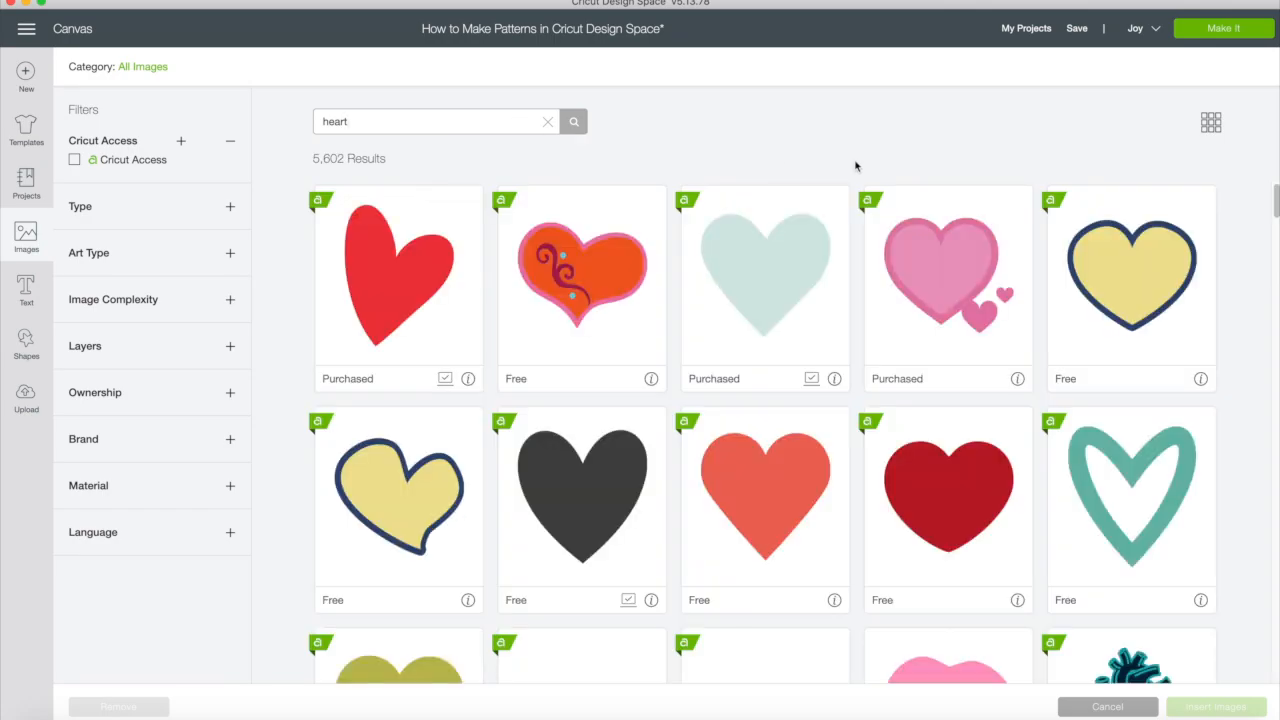
click(416, 259)
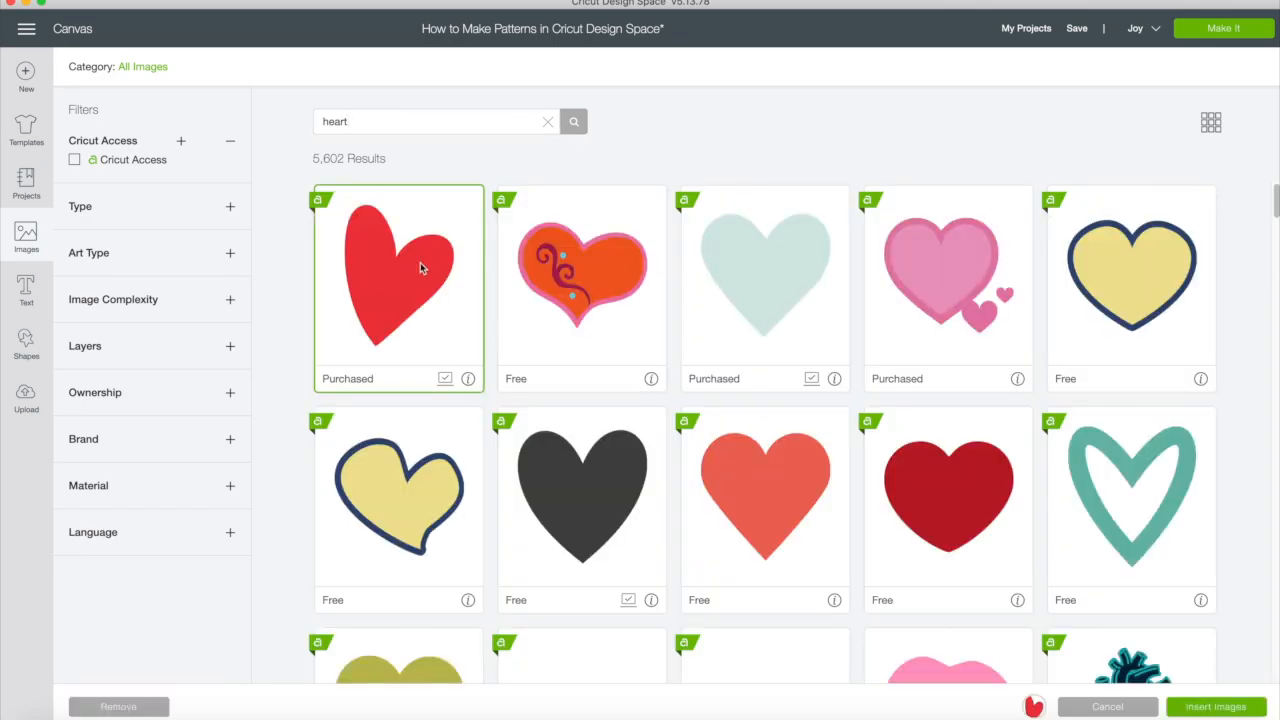
click(1222, 707)
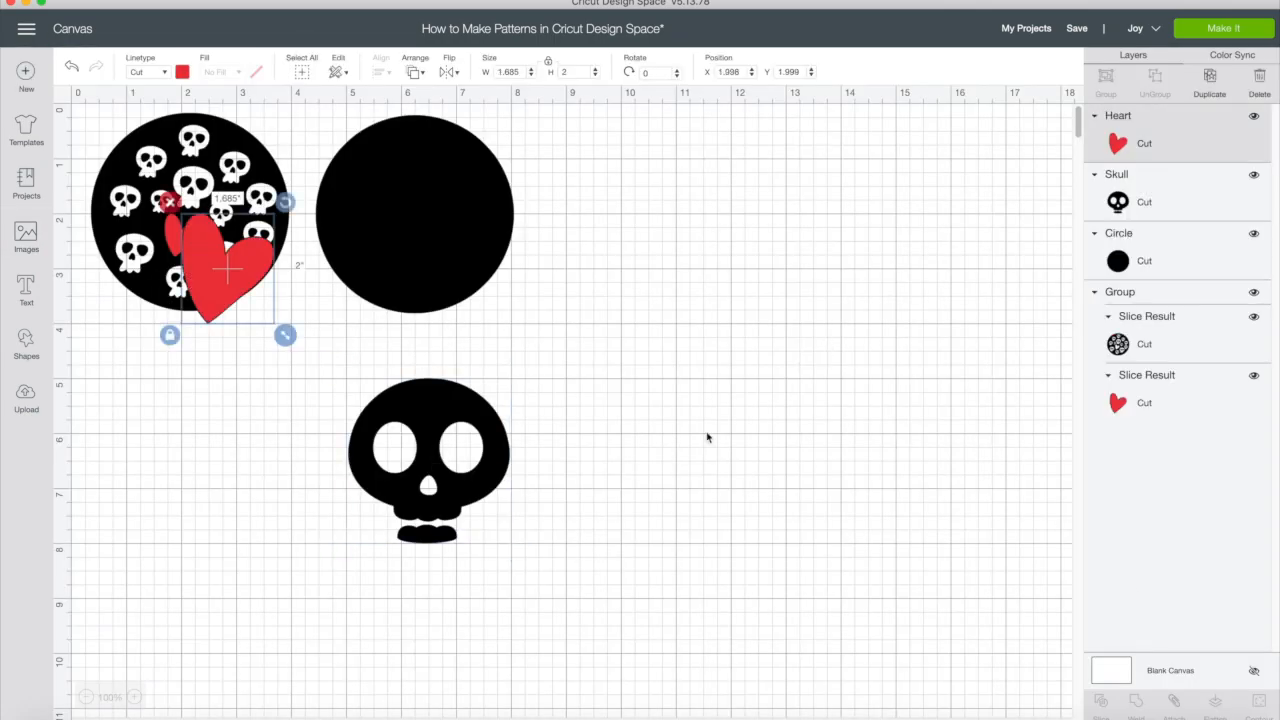
drag(225, 272, 237, 522)
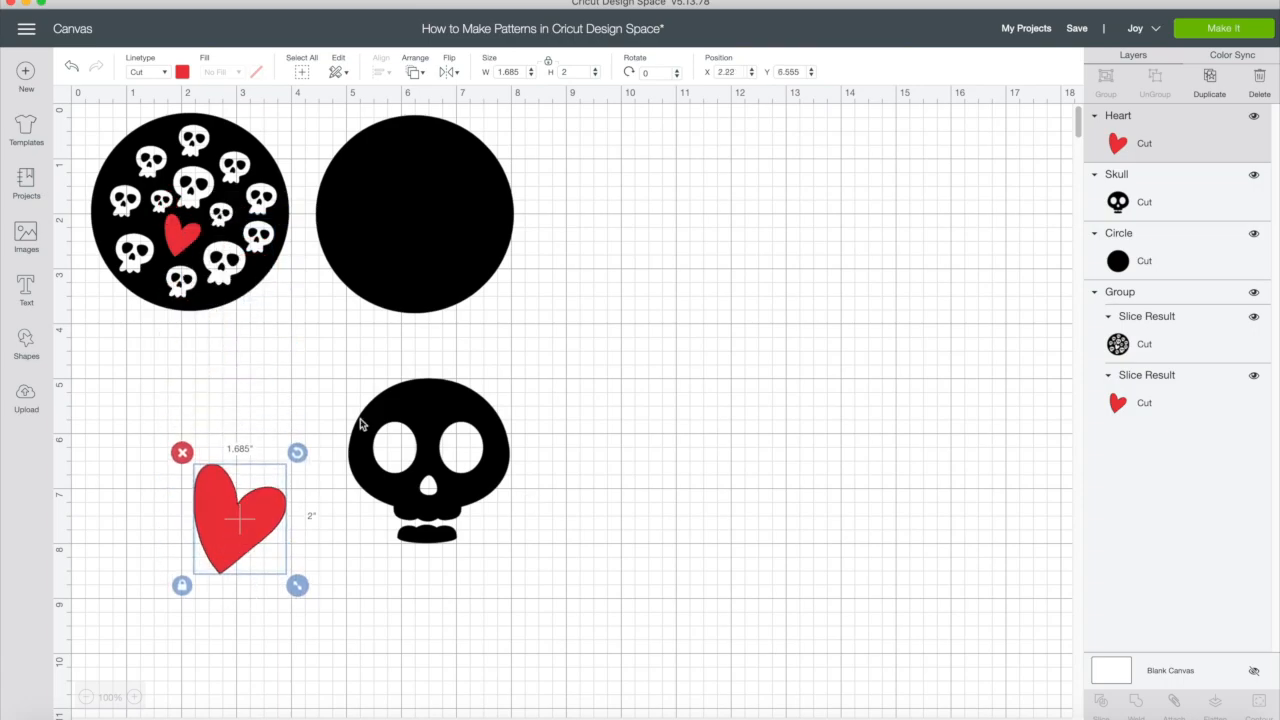
Change the large skull's material color to white
click(432, 410)
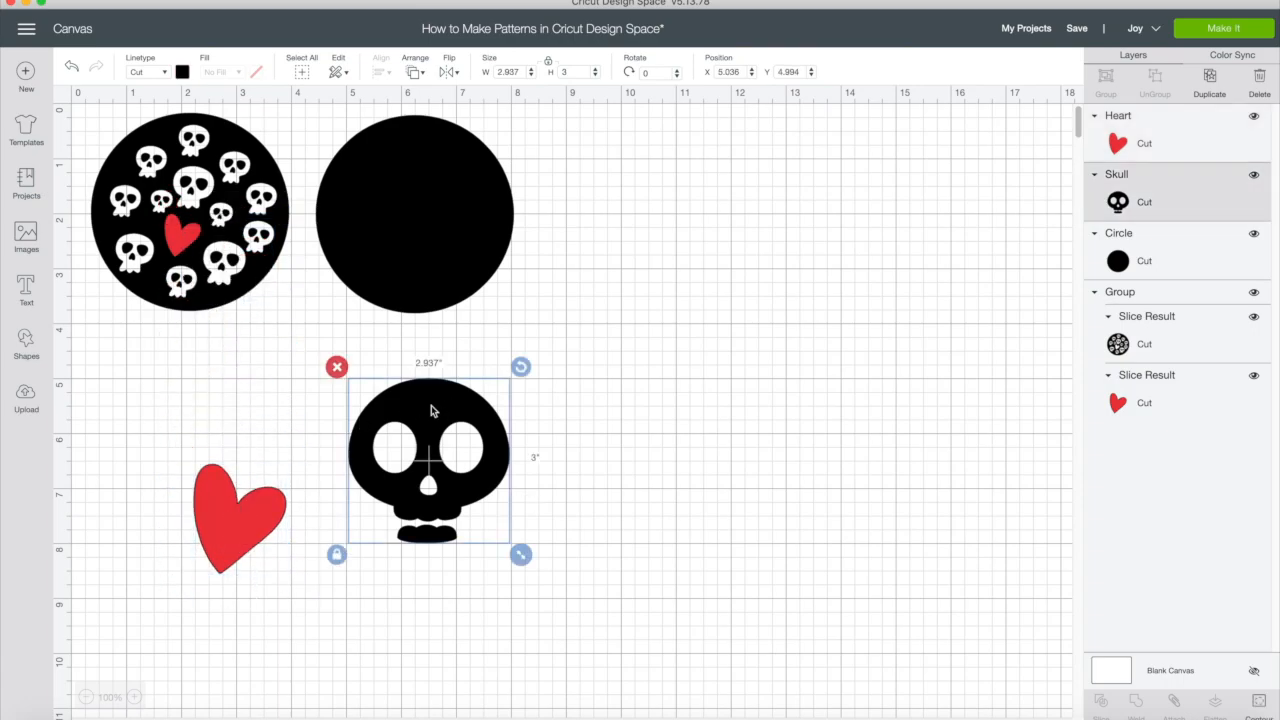
click(182, 72)
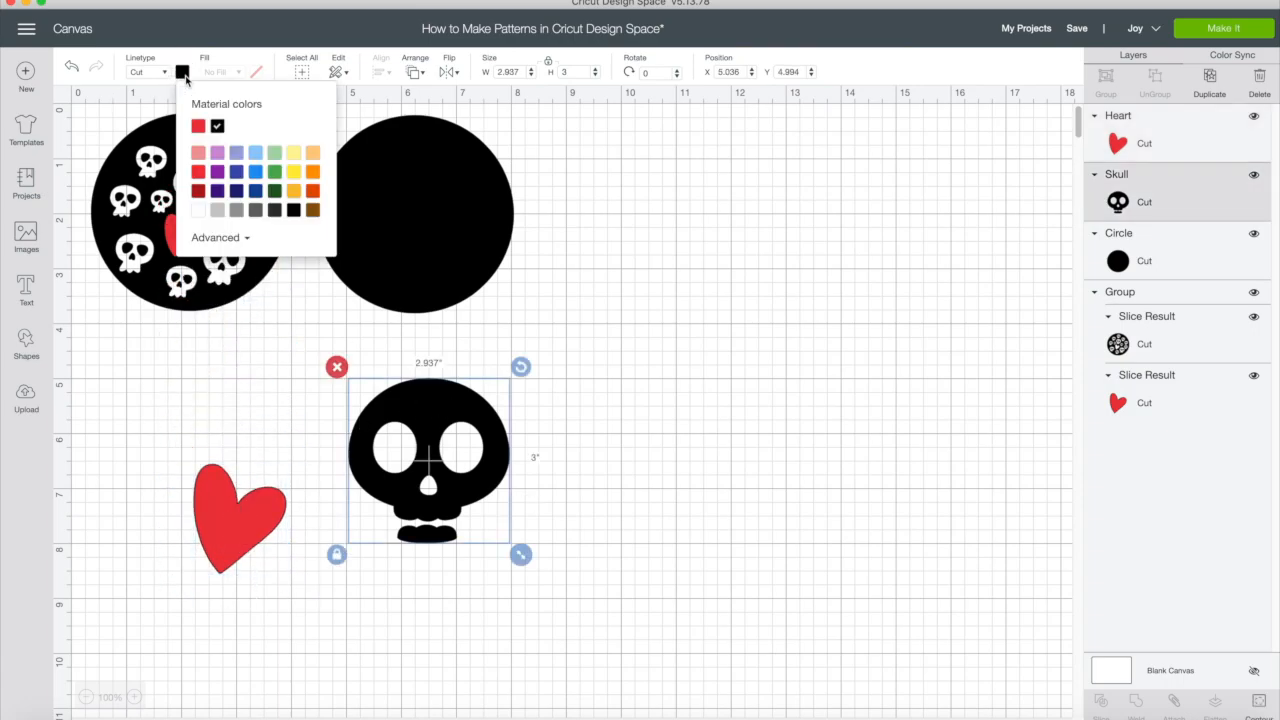
click(198, 210)
Move the white skull beside the plain black circle and the red heart just beneath the circle
drag(480, 477, 627, 371)
drag(243, 523, 375, 405)
drag(573, 328, 573, 297)
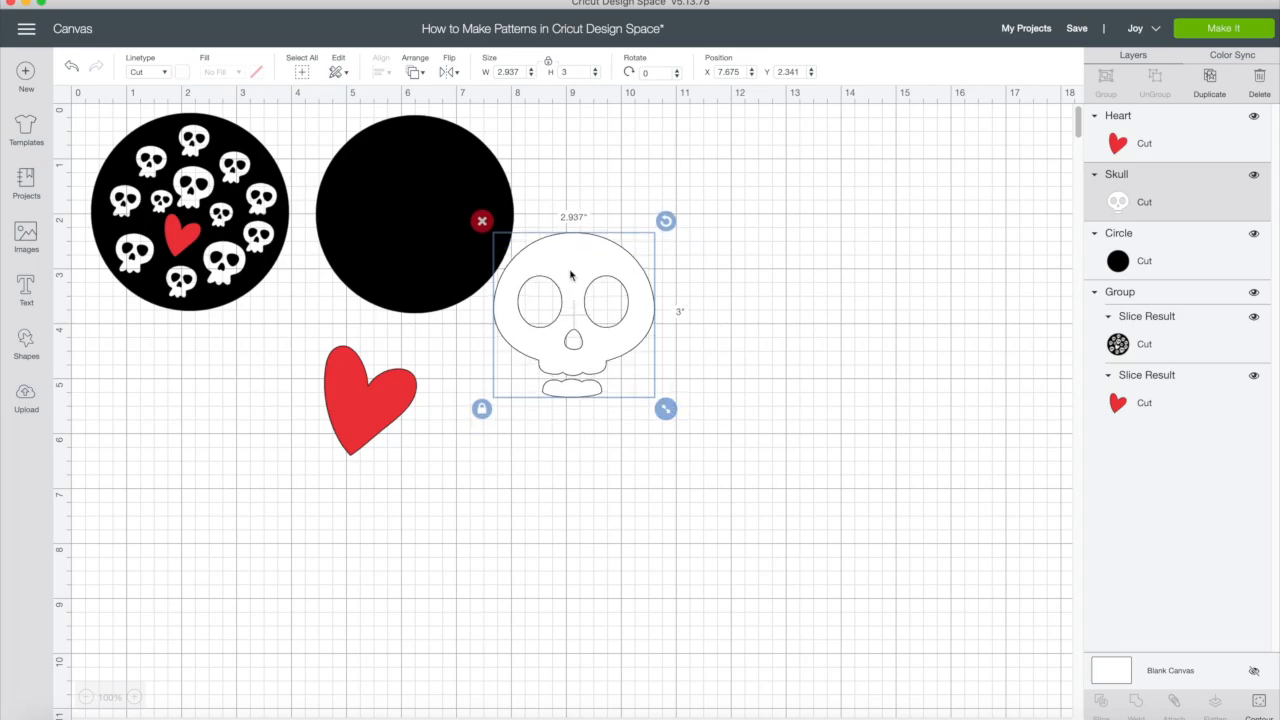
drag(566, 254, 590, 239)
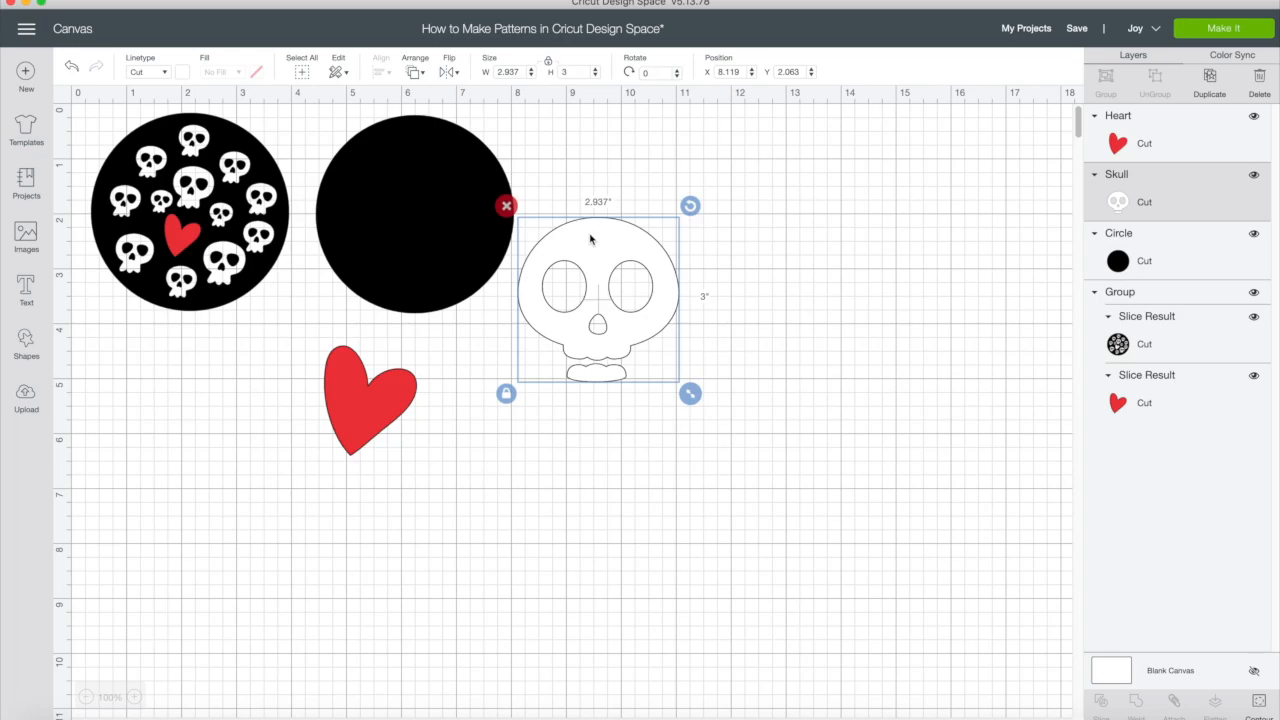
Shrink the skull to about 0.775 by 0.792 inches and place it in the upper-left part of the plain black circle
drag(690, 393, 553, 275)
drag(541, 230, 389, 149)
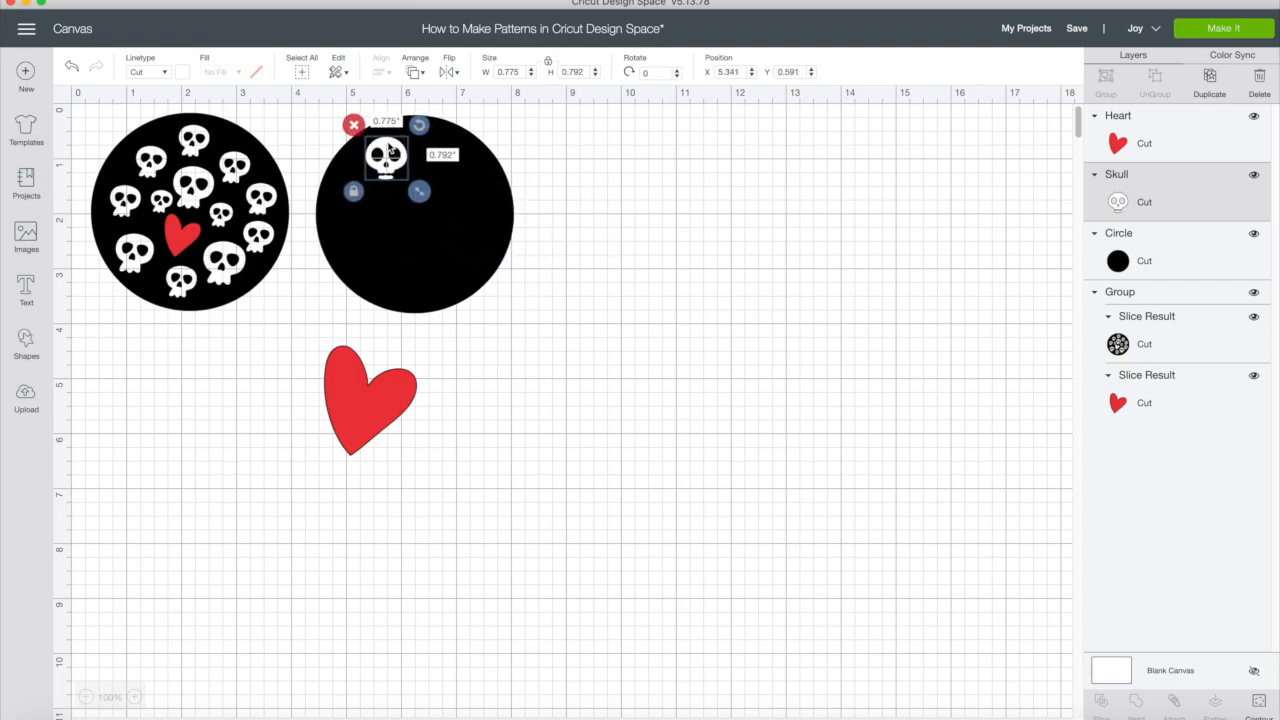
click(529, 284)
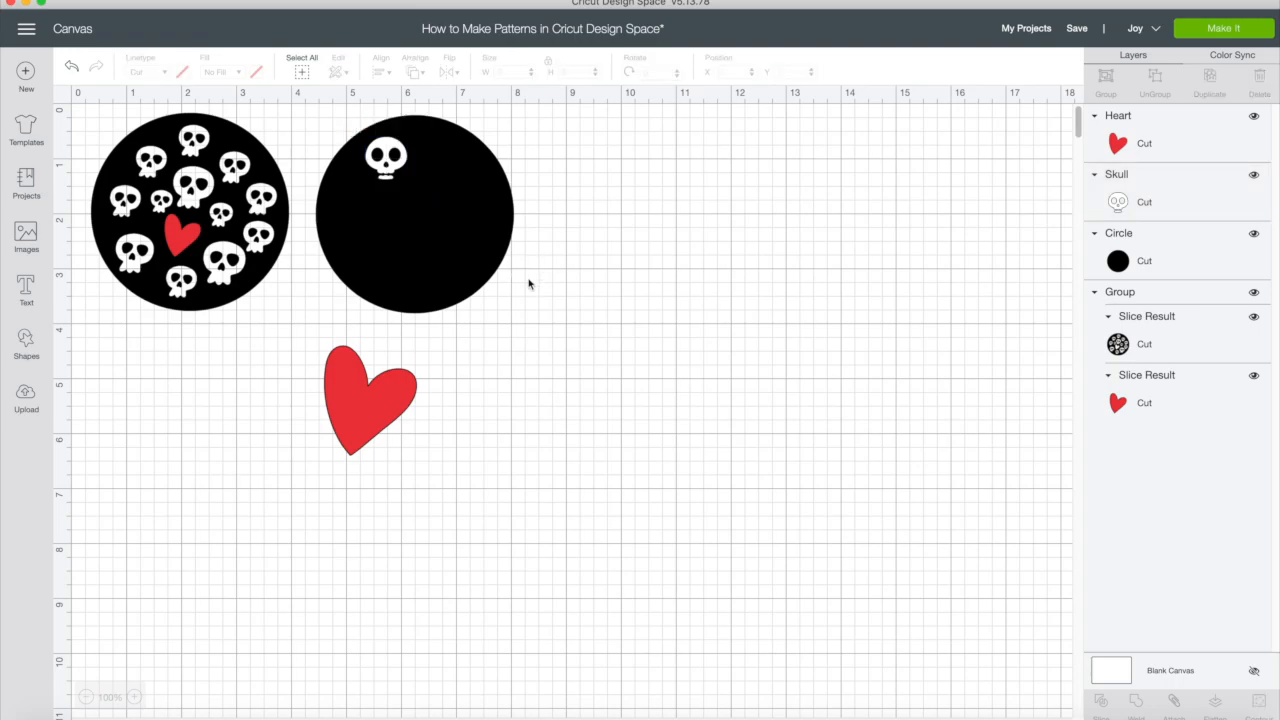
click(386, 158)
drag(388, 163, 385, 159)
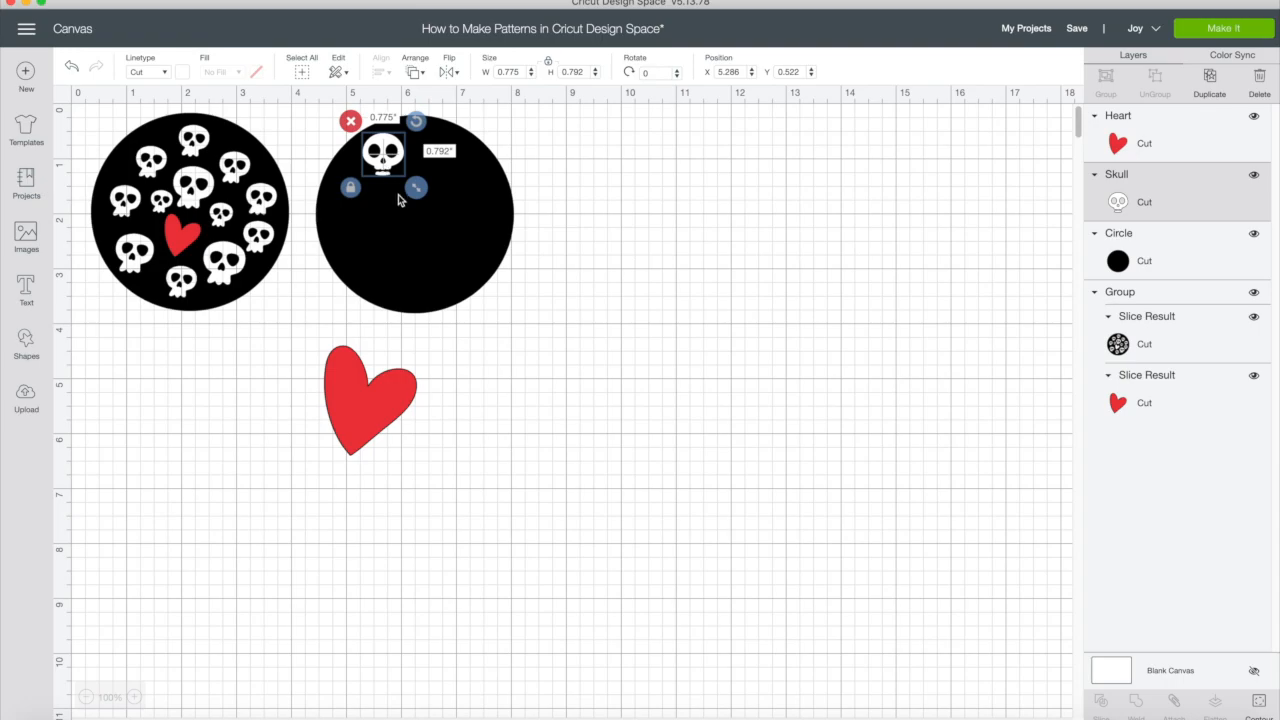
Rotate the small skull to about 9.52 degrees
drag(421, 119, 422, 126)
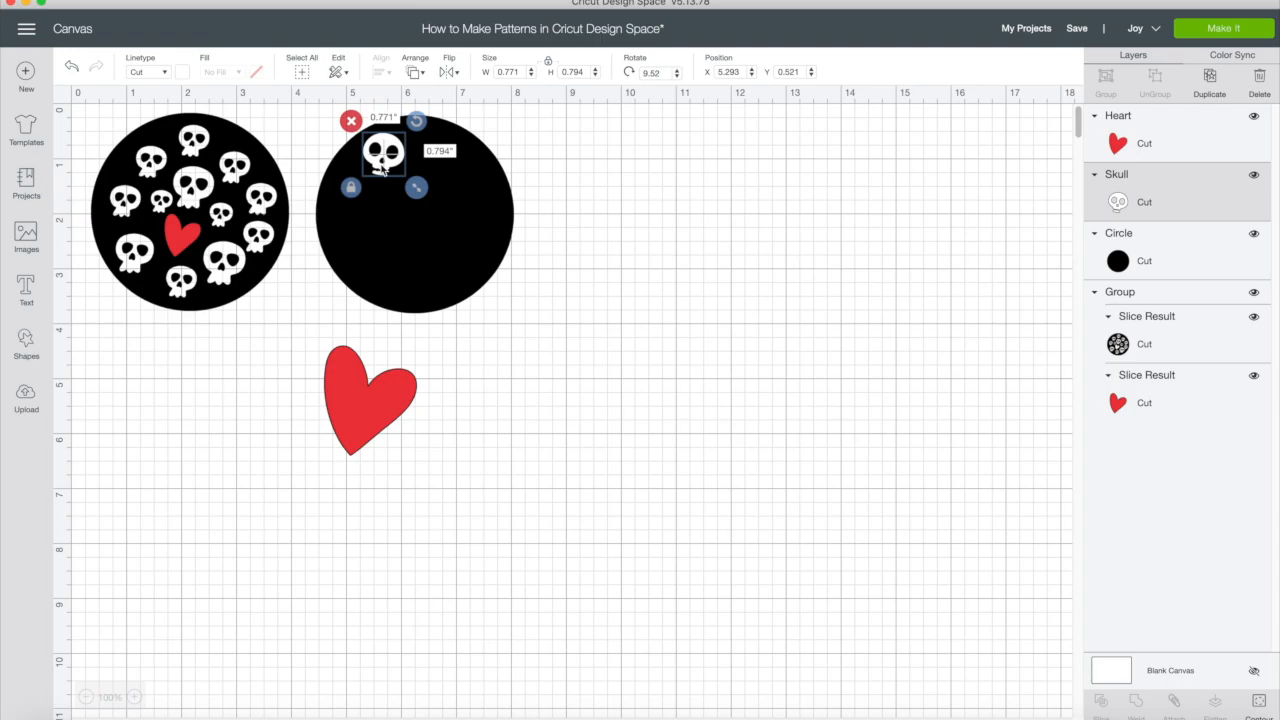
right_click(382, 168)
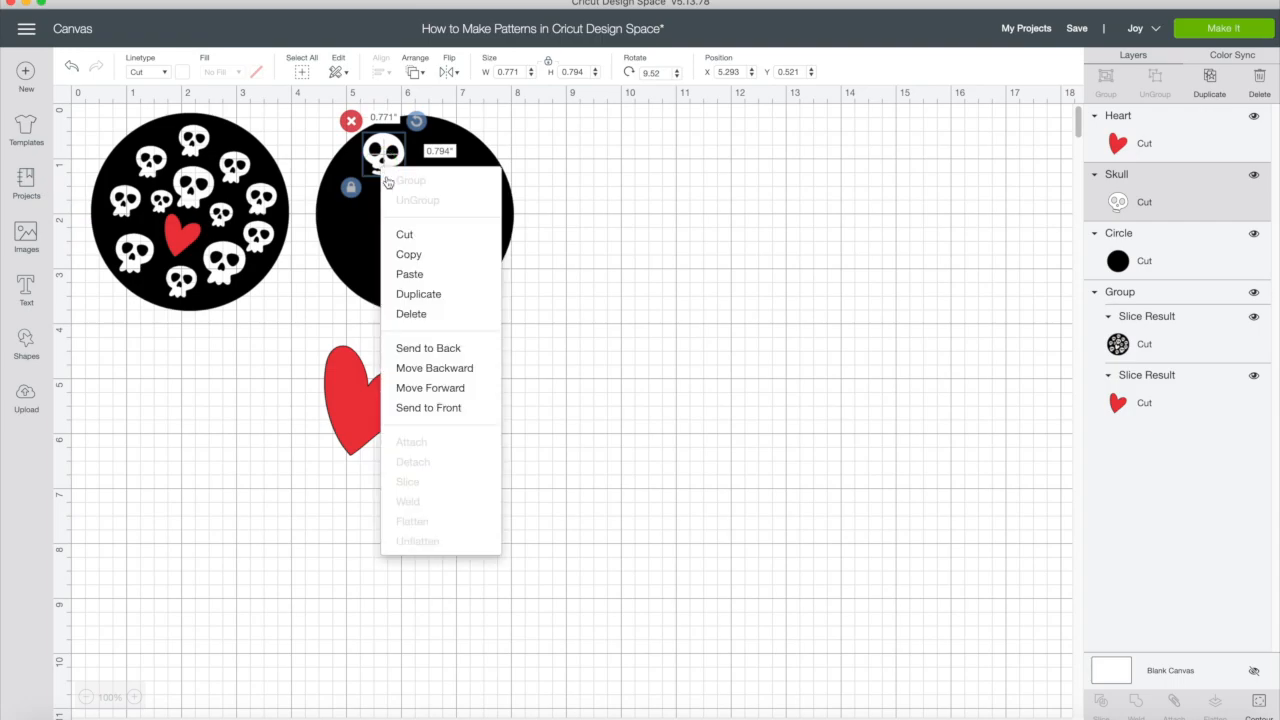
click(383, 158)
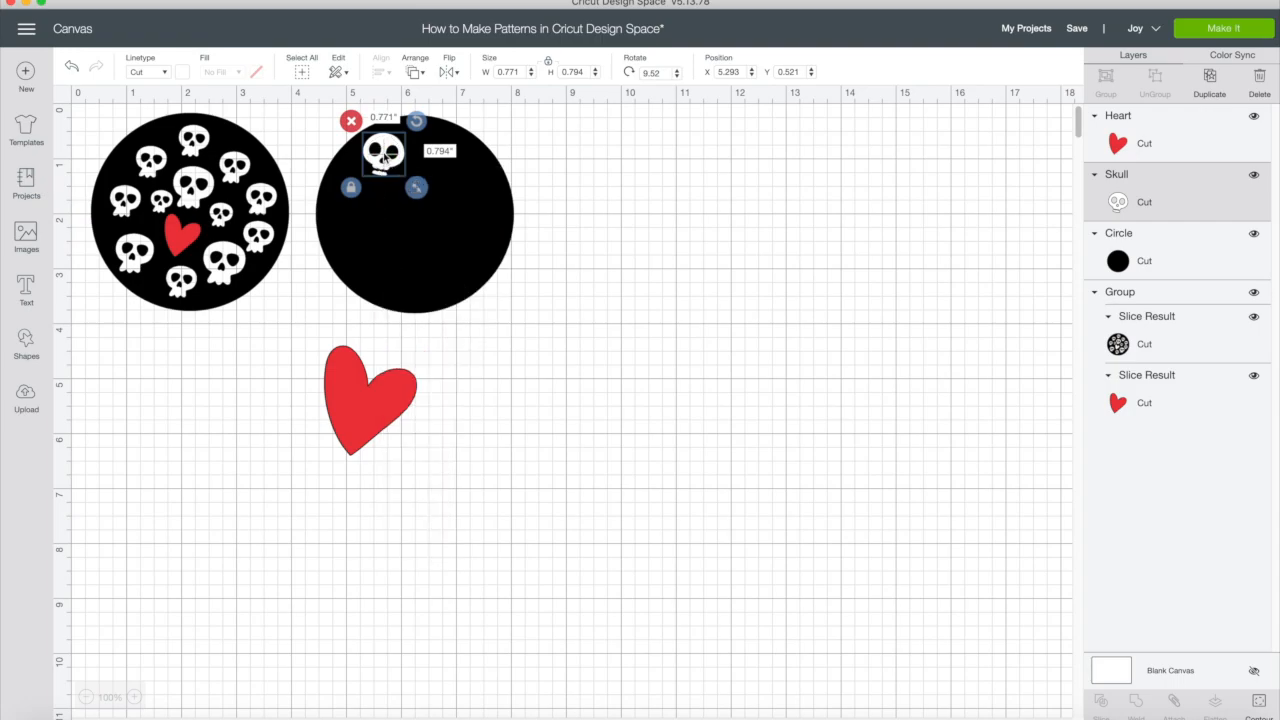
Make seven duplicates of the tilted skull and scatter them across the plain black circle
key(super+d)
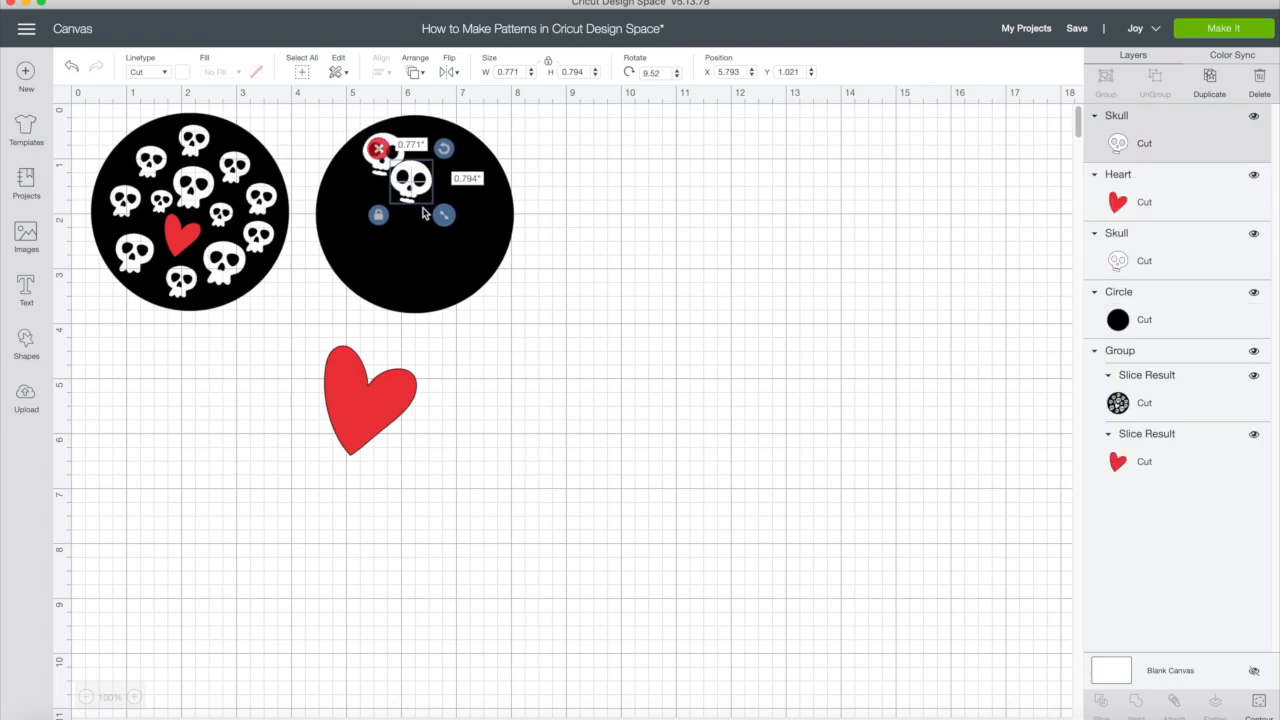
key(super+d)
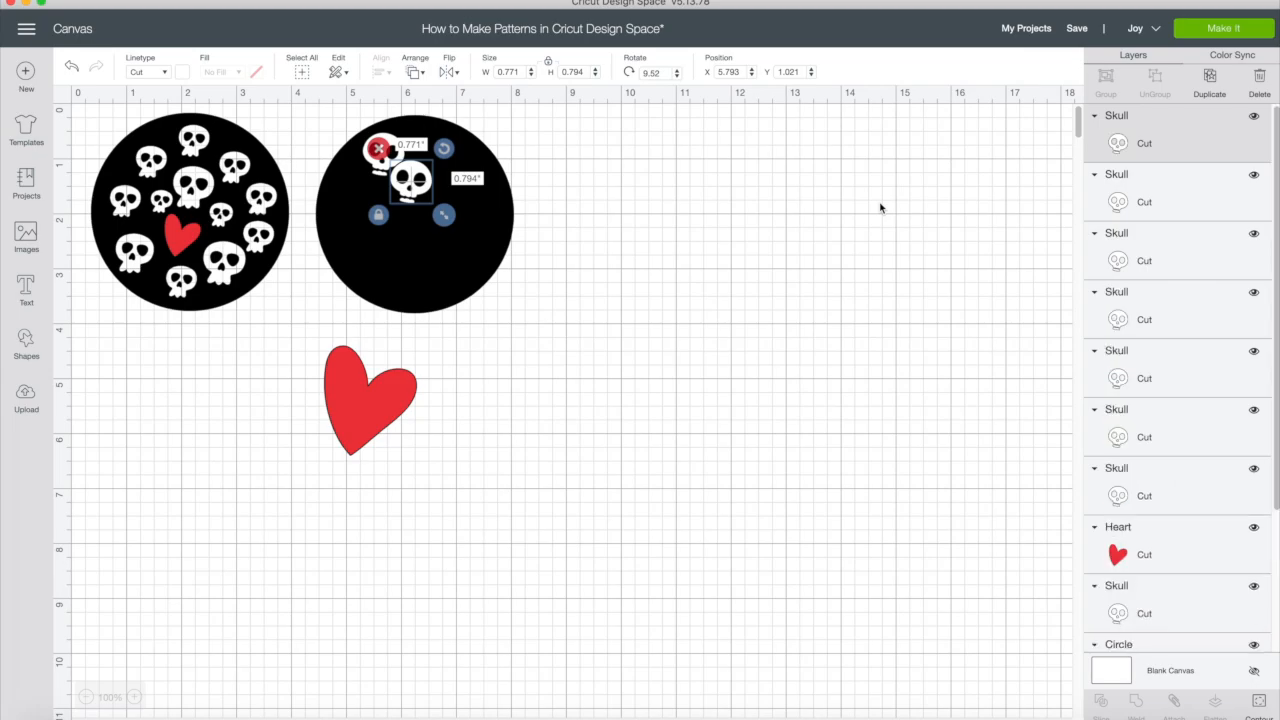
drag(410, 183, 491, 171)
drag(414, 184, 393, 238)
drag(416, 179, 455, 207)
drag(508, 172, 488, 263)
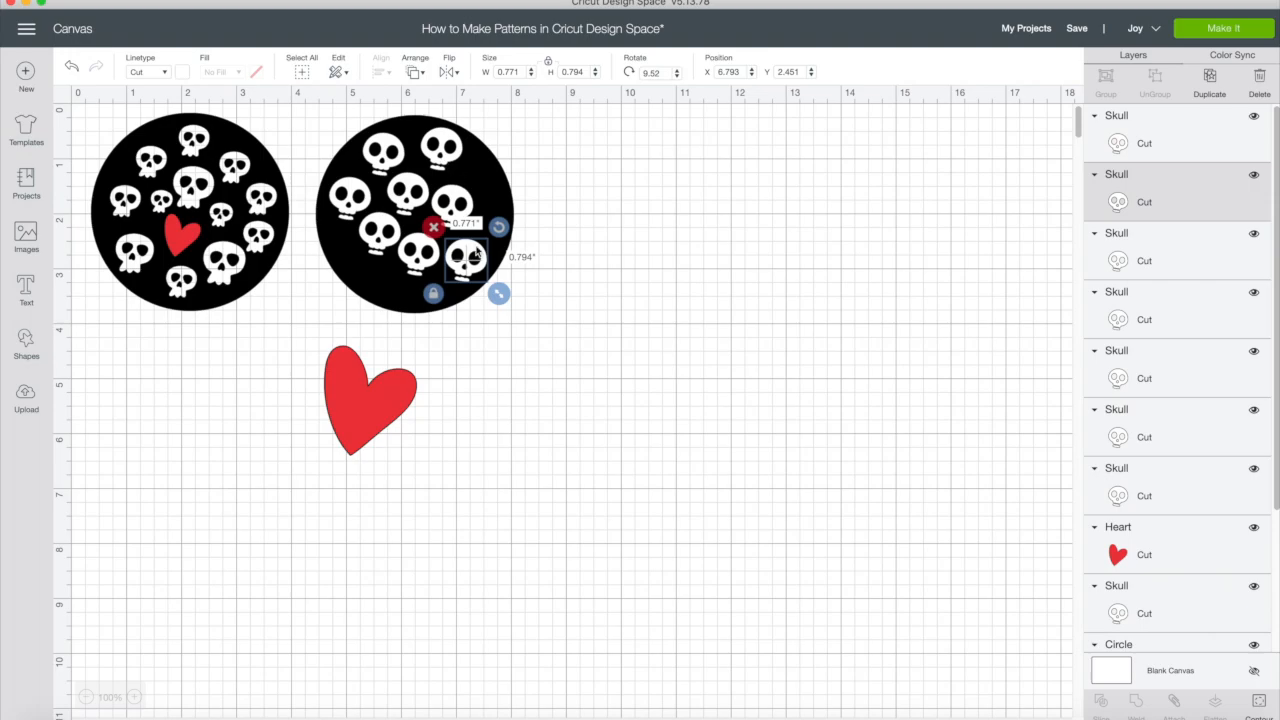
Add three more skull copies and position them near the circle's upper-right, lower-left and bottom edges
drag(470, 260, 492, 288)
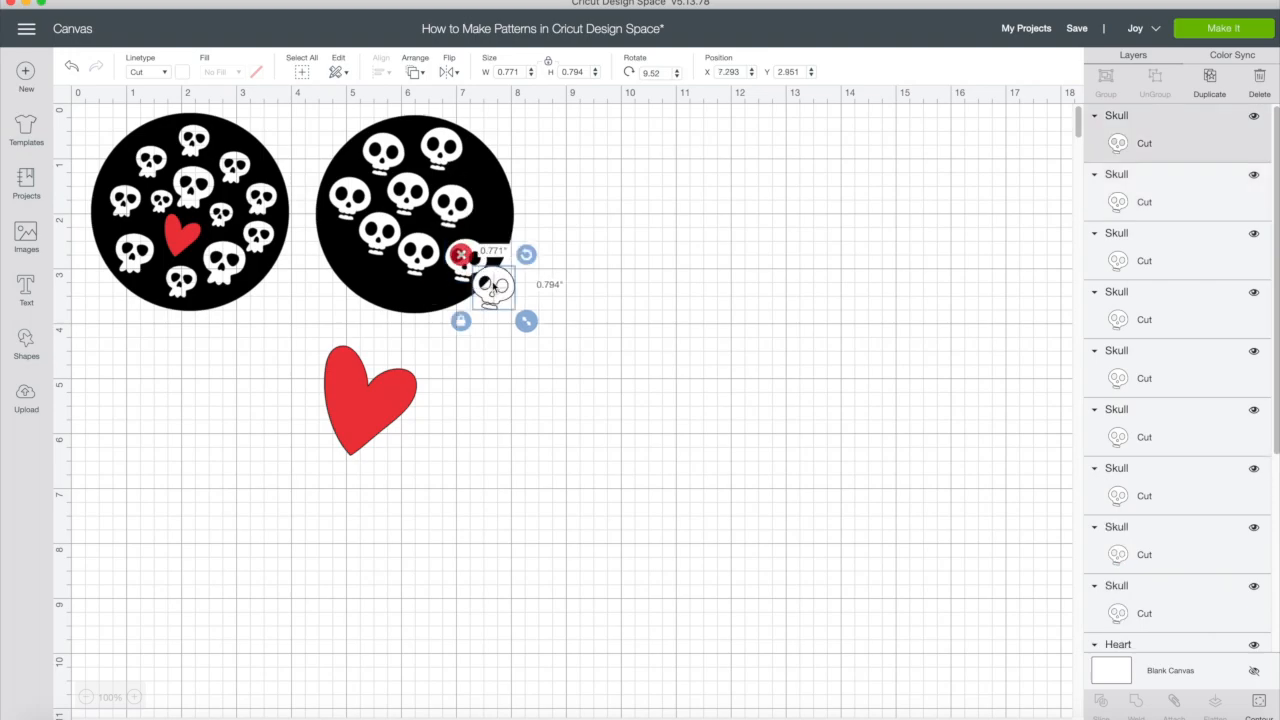
drag(493, 270, 496, 179)
drag(500, 290, 420, 301)
drag(500, 205, 468, 178)
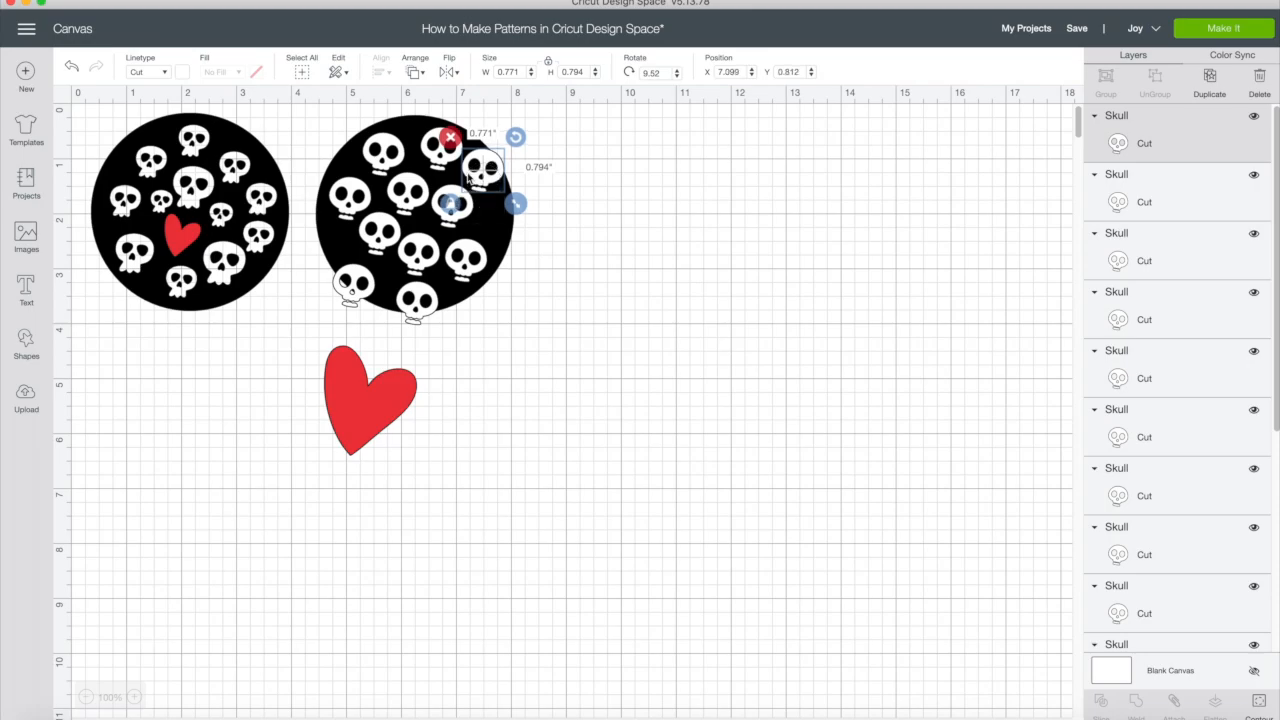
drag(418, 300, 430, 296)
Shrink the circle's top skull to about 0.515 by 0.53 inches and the upper-right skull to about 0.65 by 0.669 inches
click(431, 146)
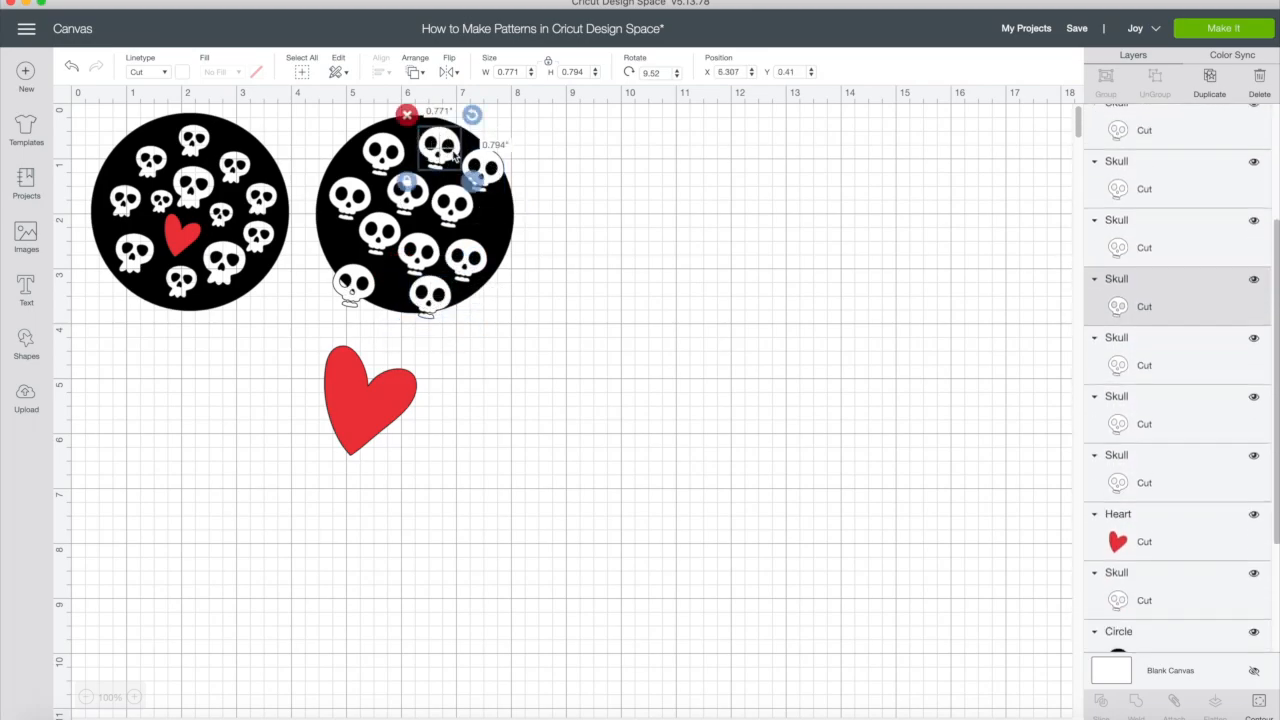
drag(473, 183, 424, 138)
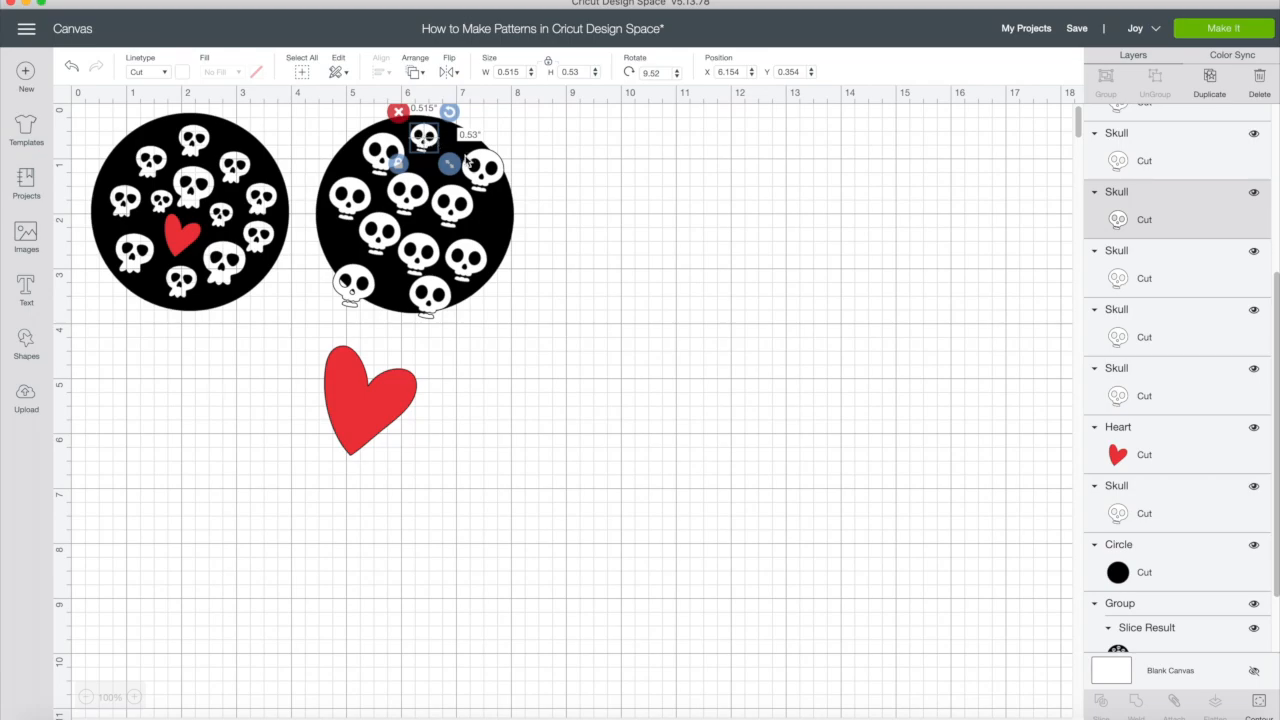
mouse_move(487, 176)
mouse_down()
mouse_move(461, 170)
mouse_move(480, 191)
mouse_up()
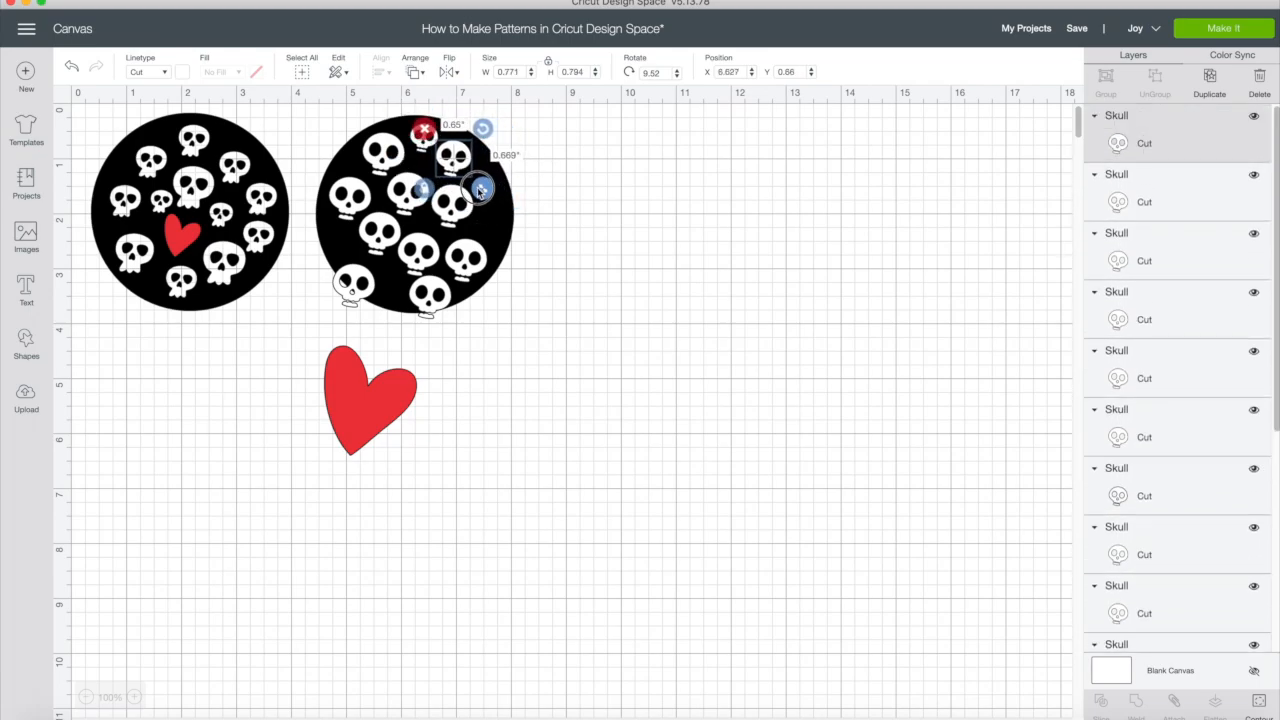
Move the centre-right skull to the circle's right edge and shift the middle skull toward the circle's centre line
click(458, 222)
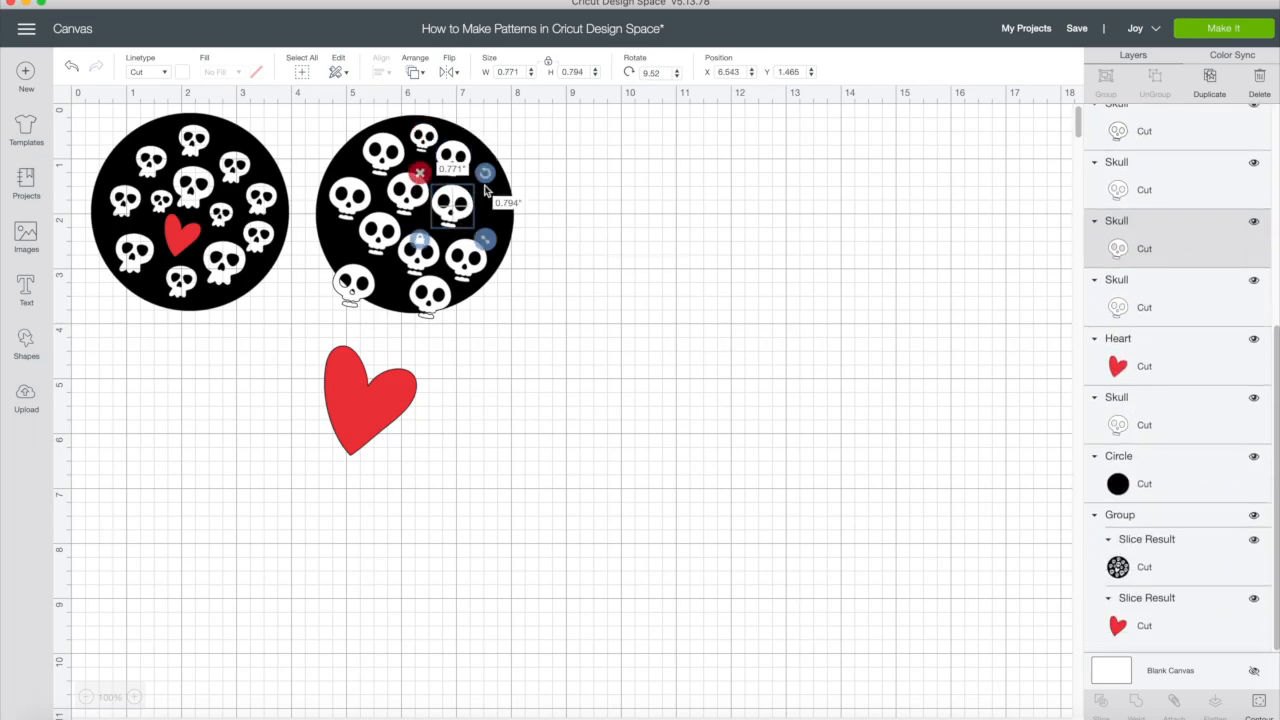
drag(485, 175, 481, 207)
click(394, 205)
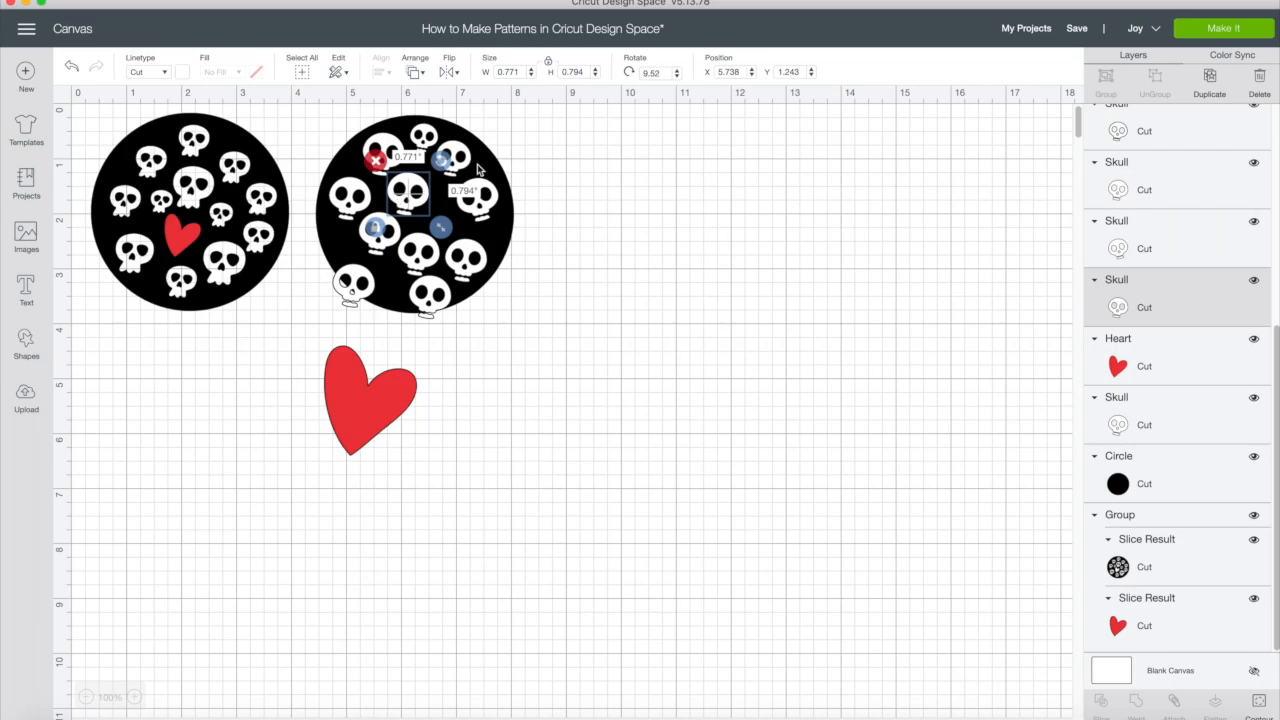
drag(440, 168, 460, 172)
Arrange three skulls along the circle's left side, making the inner one small and the lower-left one about 0.68 by 0.691 inches
mouse_move(362, 201)
mouse_down()
mouse_move(405, 252)
mouse_move(391, 246)
mouse_move(385, 206)
mouse_up()
drag(362, 284, 381, 207)
mouse_move(375, 255)
mouse_down()
mouse_move(371, 243)
mouse_move(380, 269)
mouse_up()
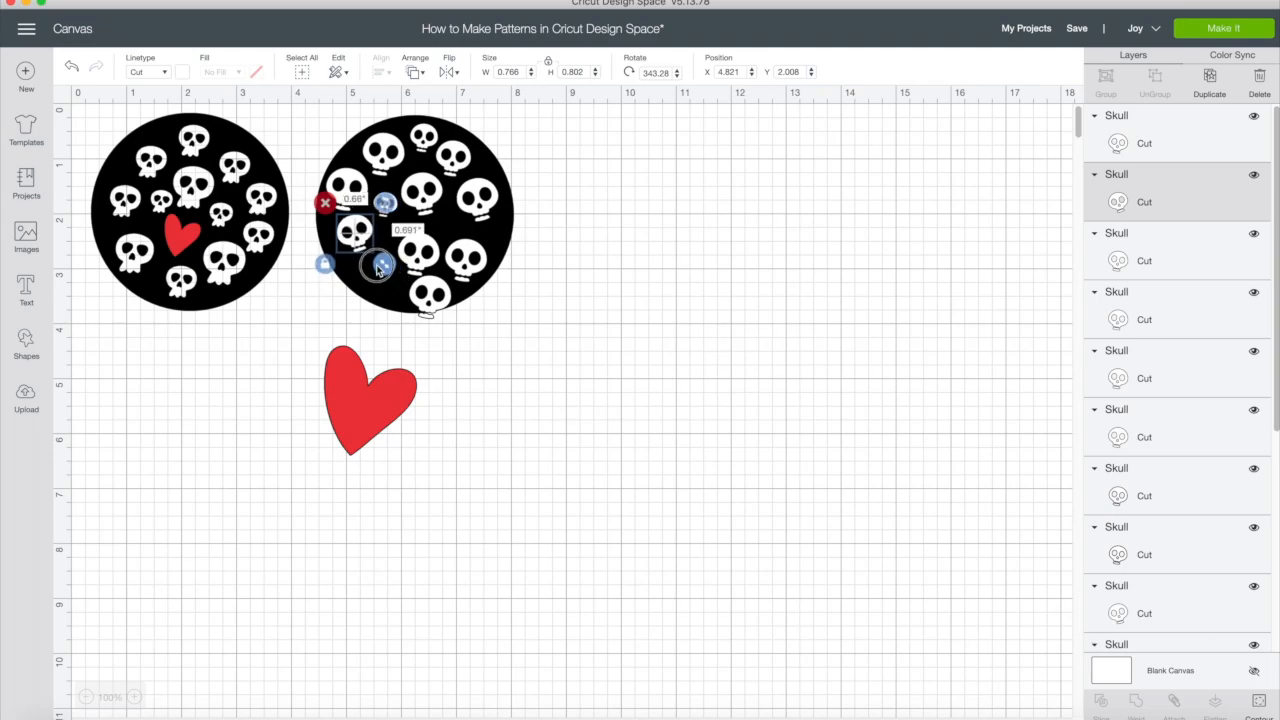
Shrink and spread the three lower skulls: lower-left about 0.569 by 0.586, lower-right about 0.623 by 0.641, bottom about 0.663 by 0.683 inches
click(432, 270)
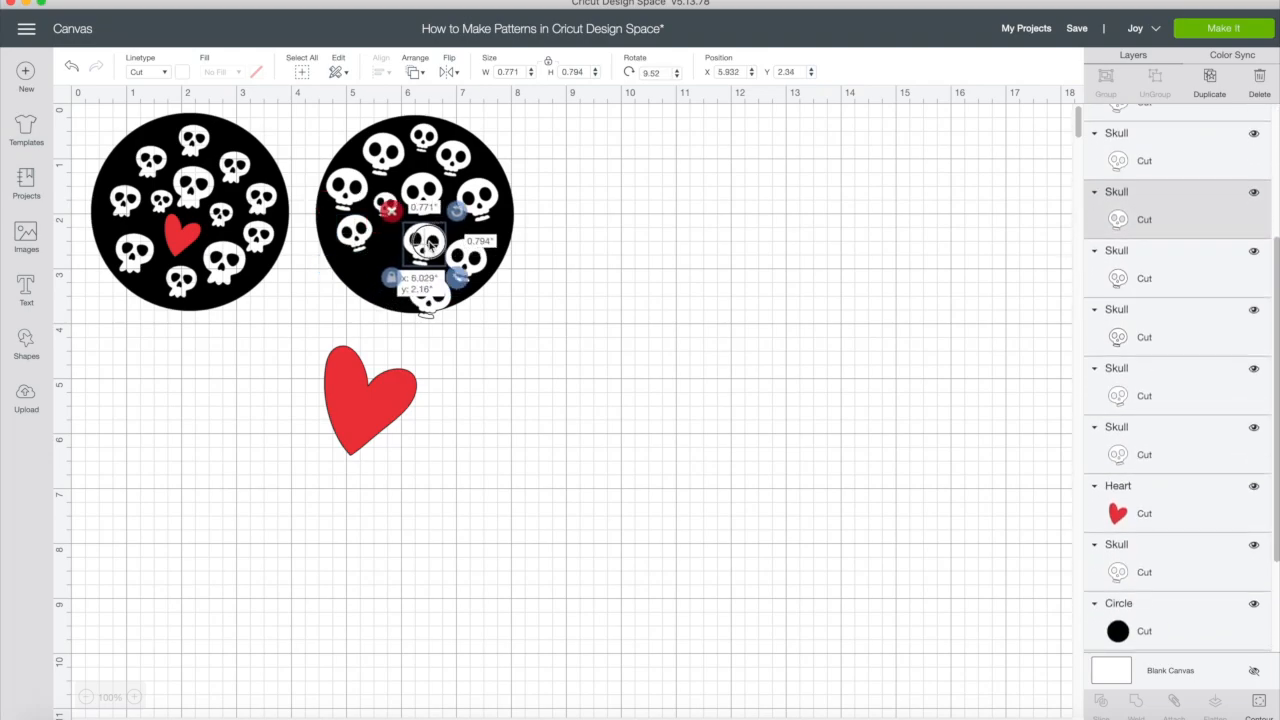
drag(433, 282, 373, 263)
drag(467, 263, 501, 275)
drag(422, 248, 451, 314)
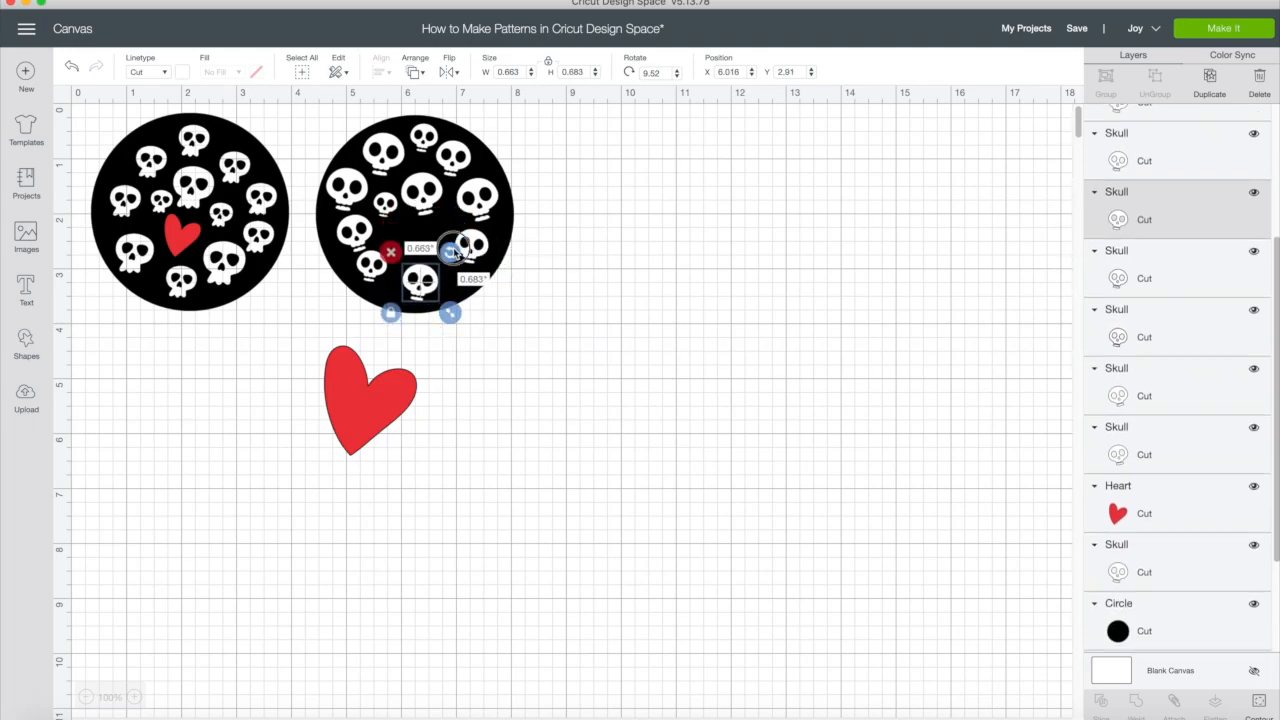
Rotate the skull at the circle's left edge to about 17.56 degrees and the one below it to about 348.14 degrees
click(388, 152)
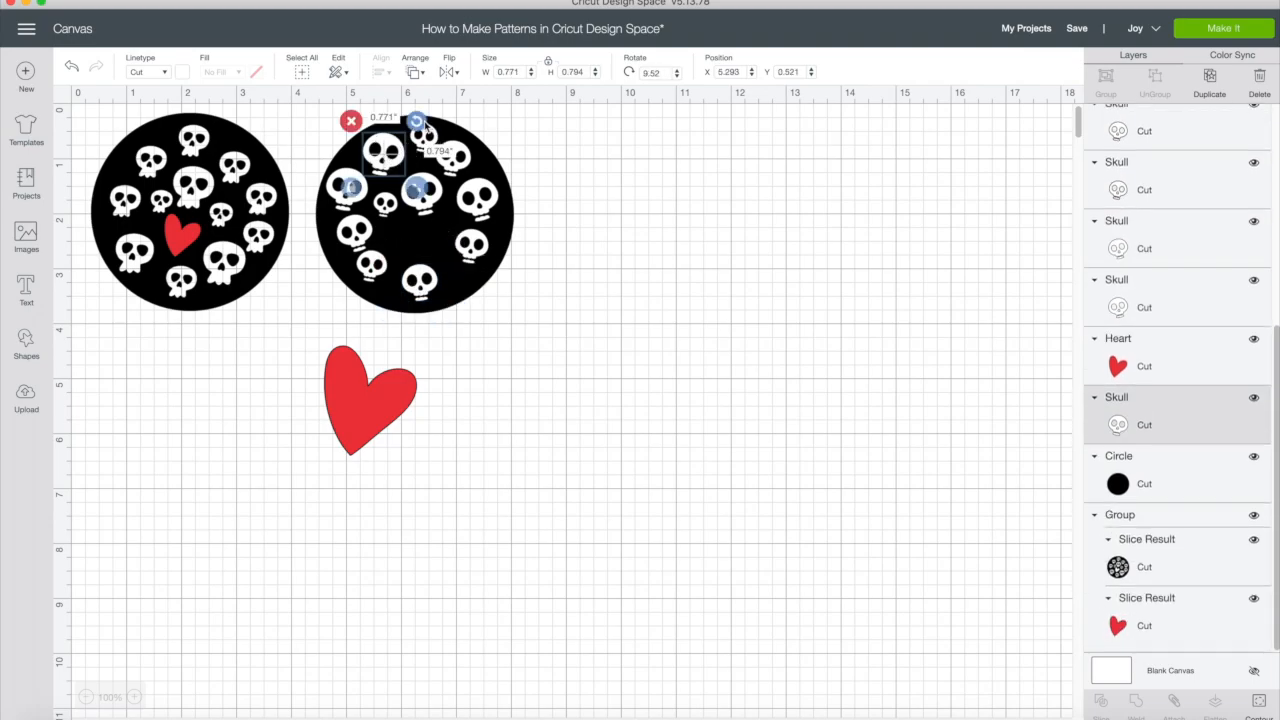
click(360, 222)
drag(385, 203, 408, 237)
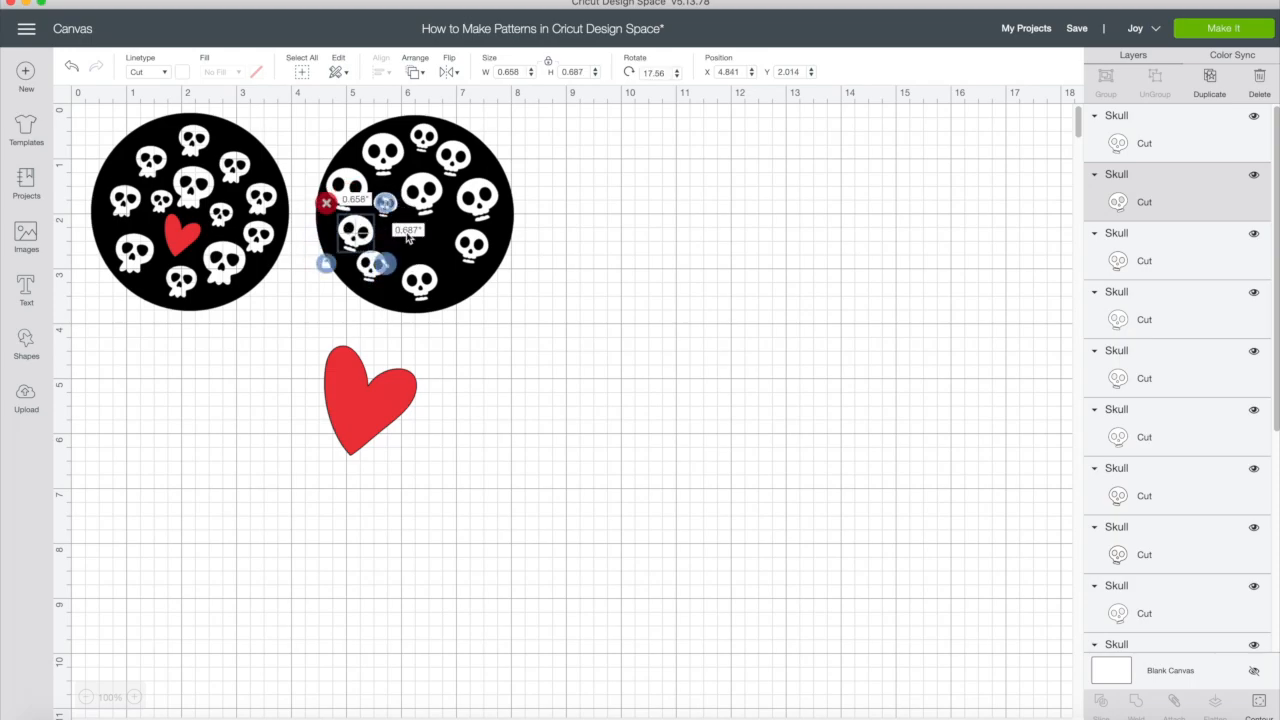
click(370, 272)
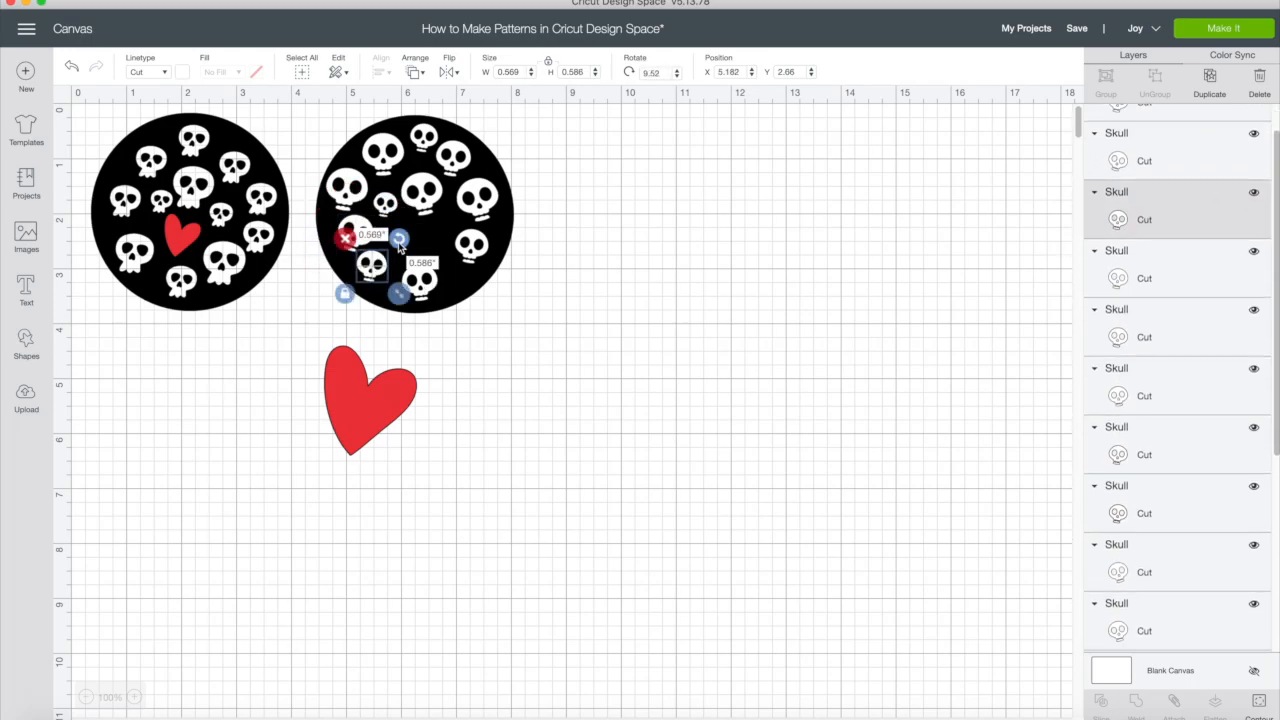
drag(399, 242, 385, 230)
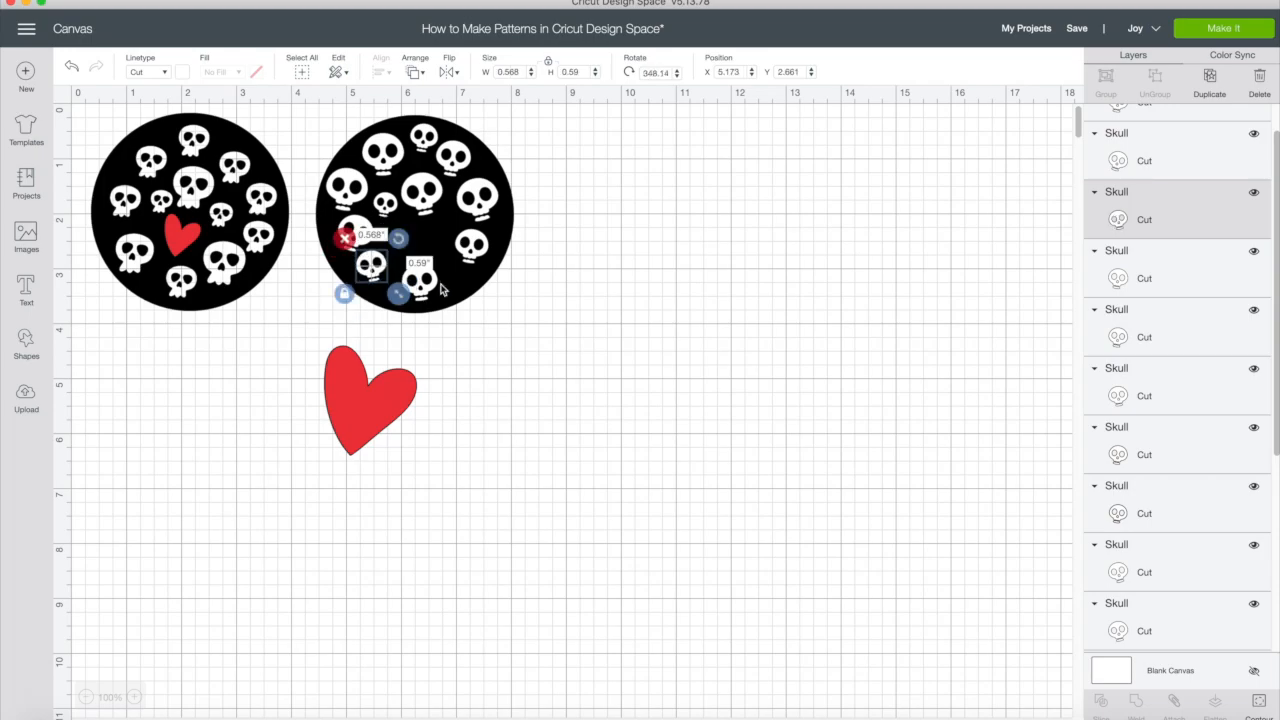
Move the heart up just below the circle, and shrink the lower-right skull to about 0.447 by 0.461 inches at the circle's edge
click(369, 395)
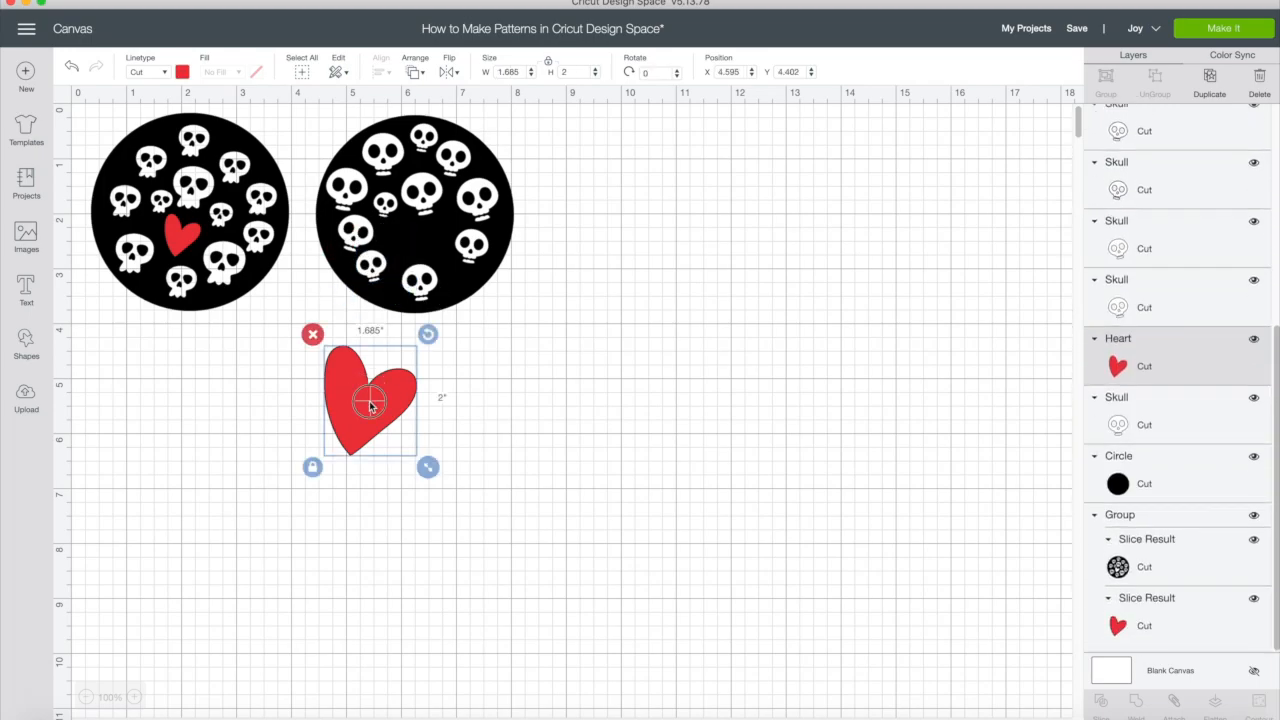
mouse_move(369, 403)
mouse_down()
mouse_move(392, 362)
mouse_move(381, 387)
mouse_up()
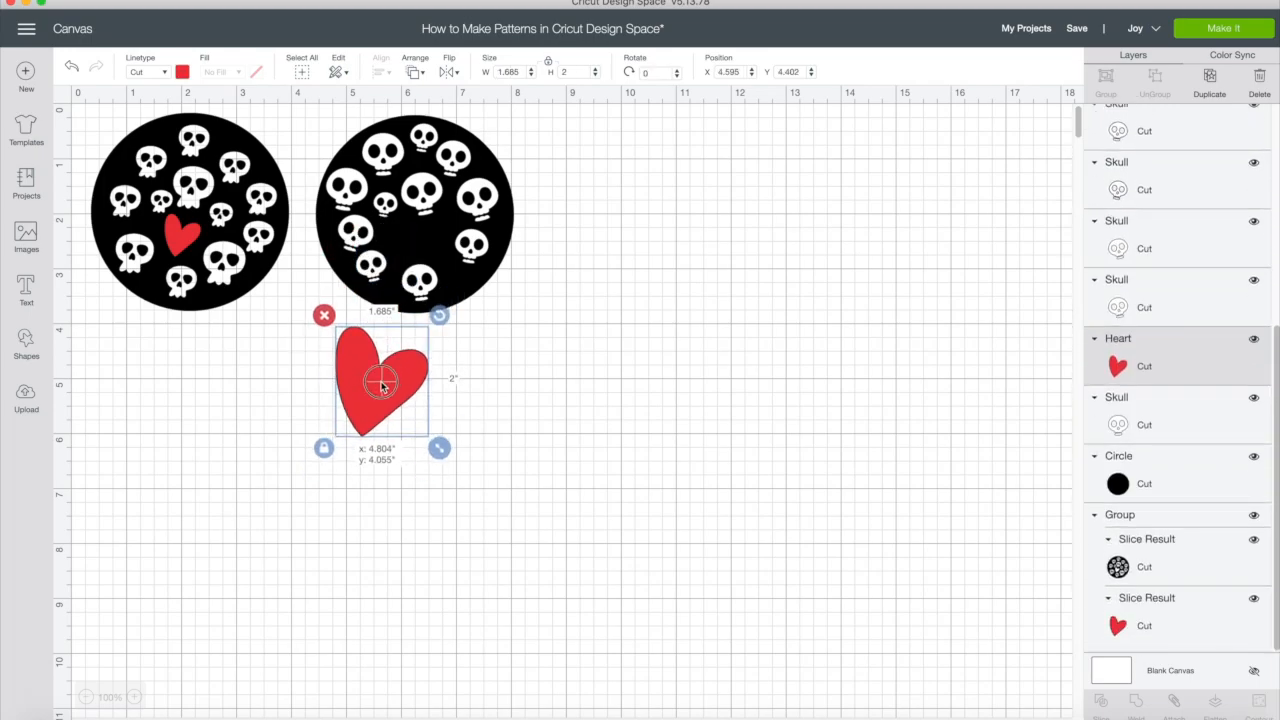
click(471, 257)
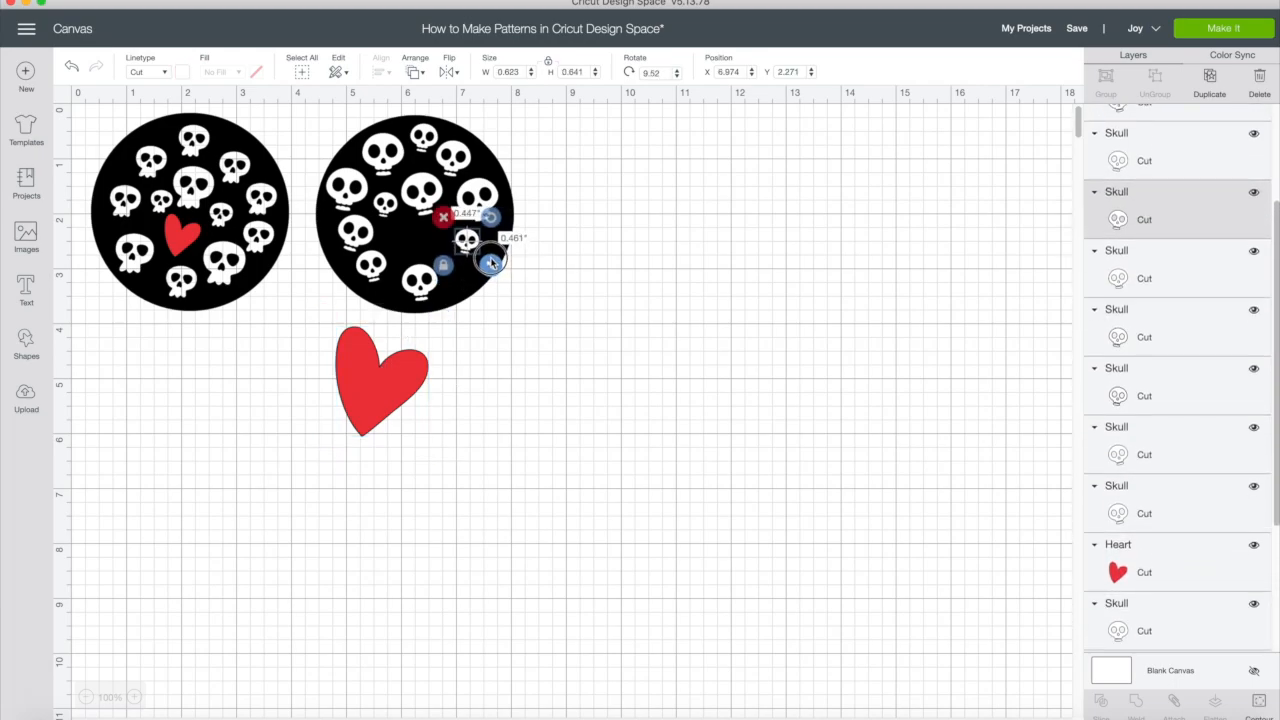
drag(471, 246, 497, 240)
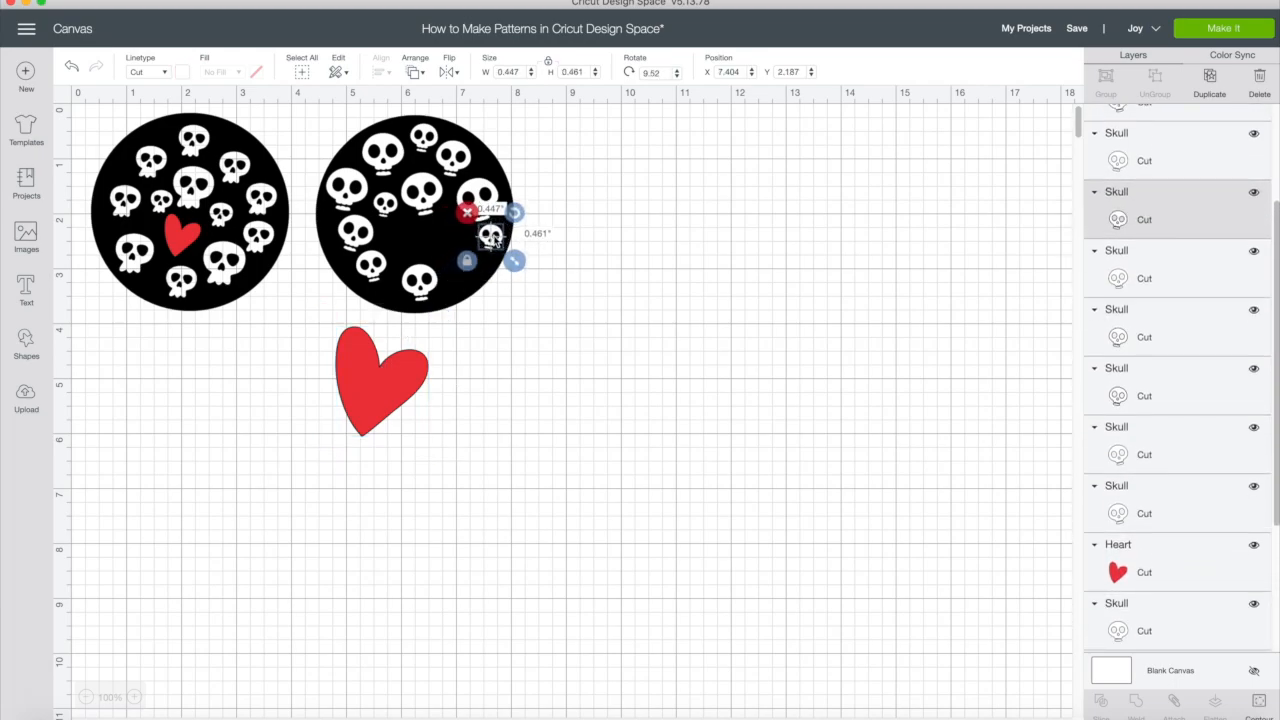
drag(419, 284, 407, 286)
click(376, 384)
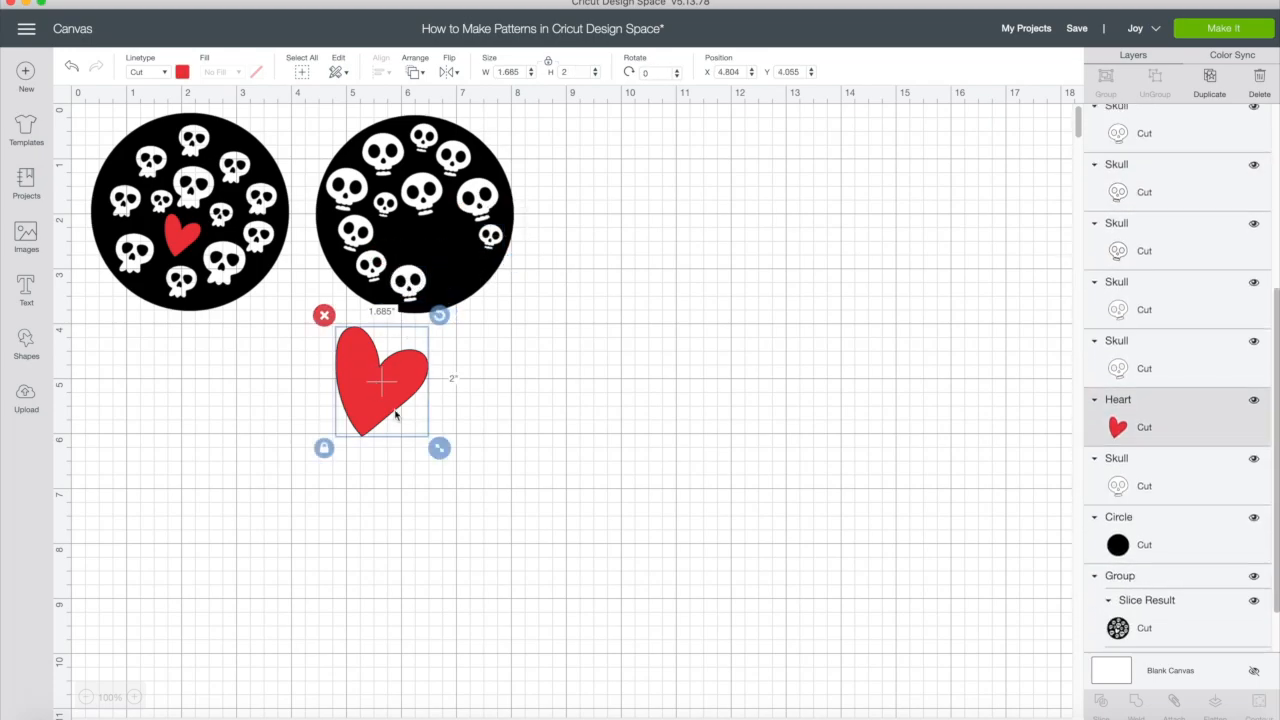
key(super+d)
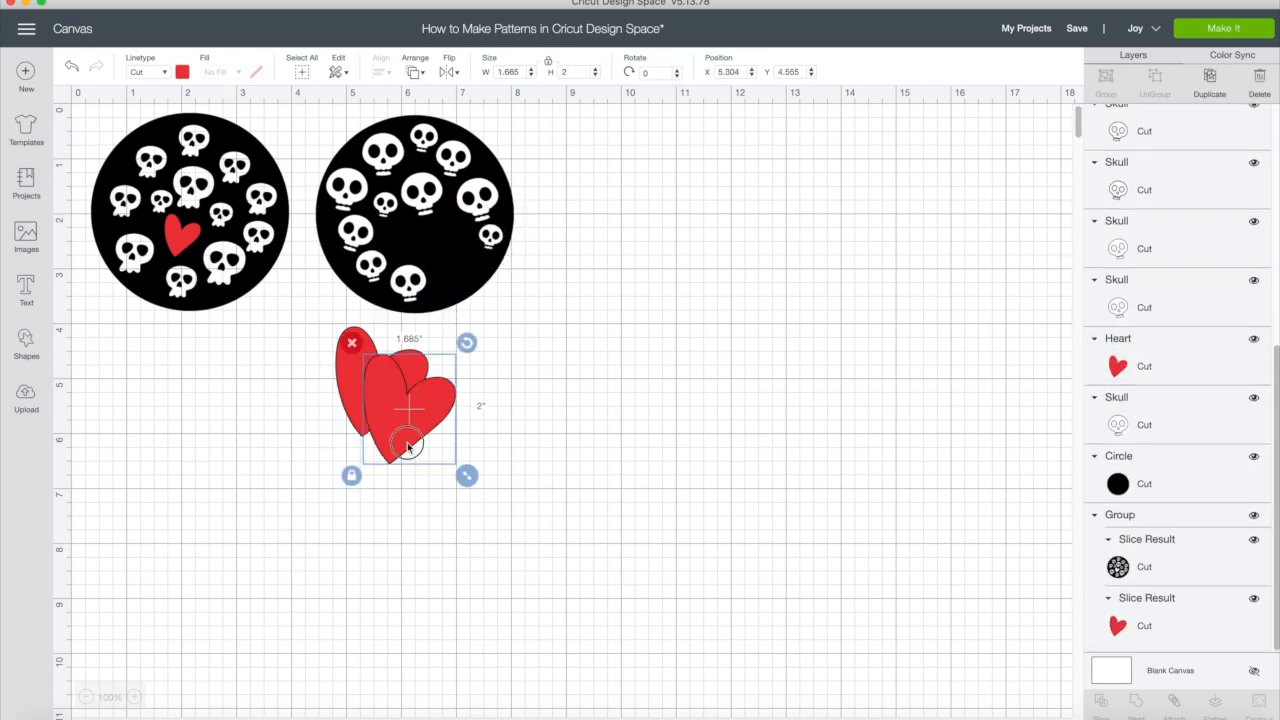
key(Delete)
Shrink the red heart to about 1.159 by 1.375 inches and place it in the lower-right gap of the circle
click(394, 399)
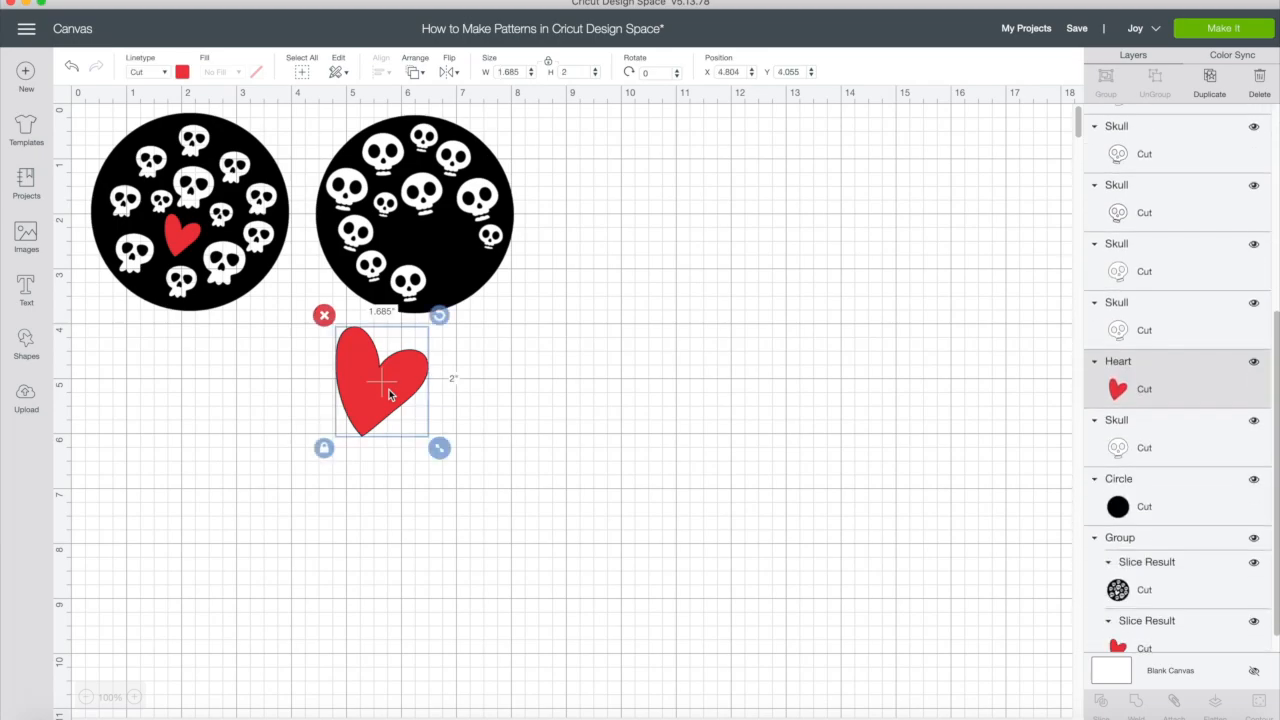
drag(441, 452, 417, 423)
drag(383, 382, 460, 260)
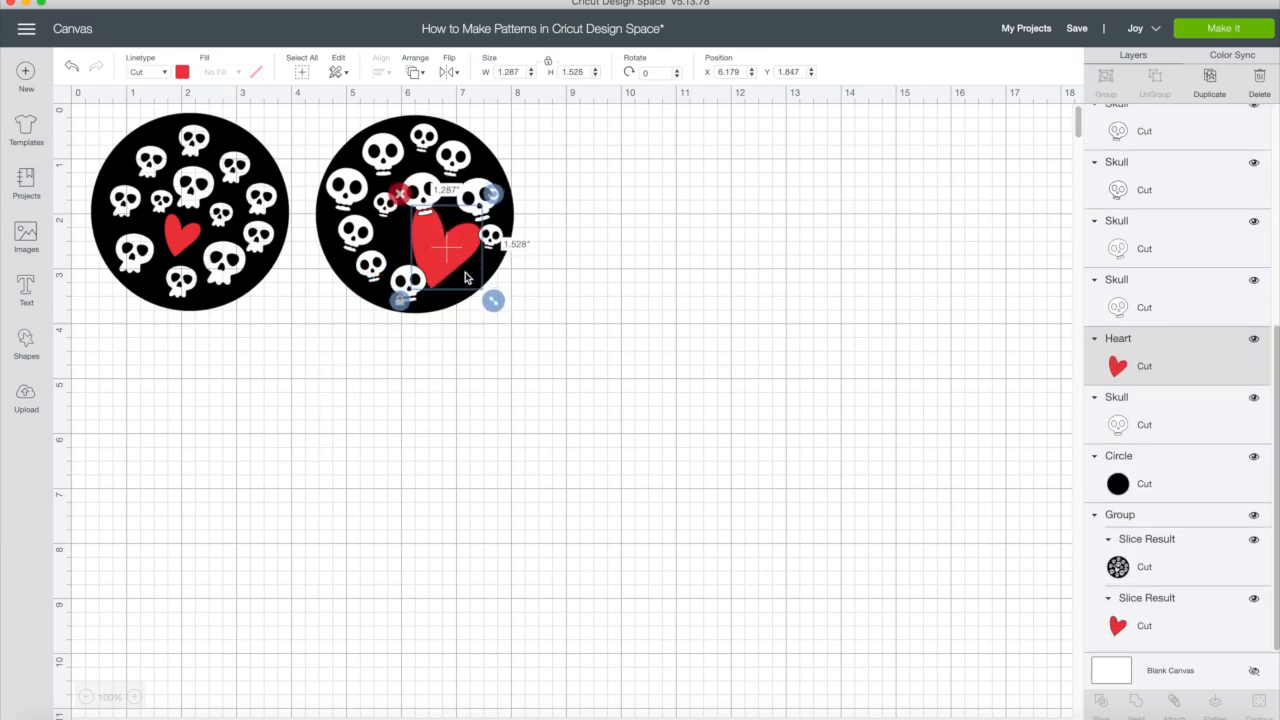
mouse_move(491, 303)
mouse_down()
mouse_move(475, 280)
mouse_move(483, 291)
mouse_up()
drag(440, 247, 446, 250)
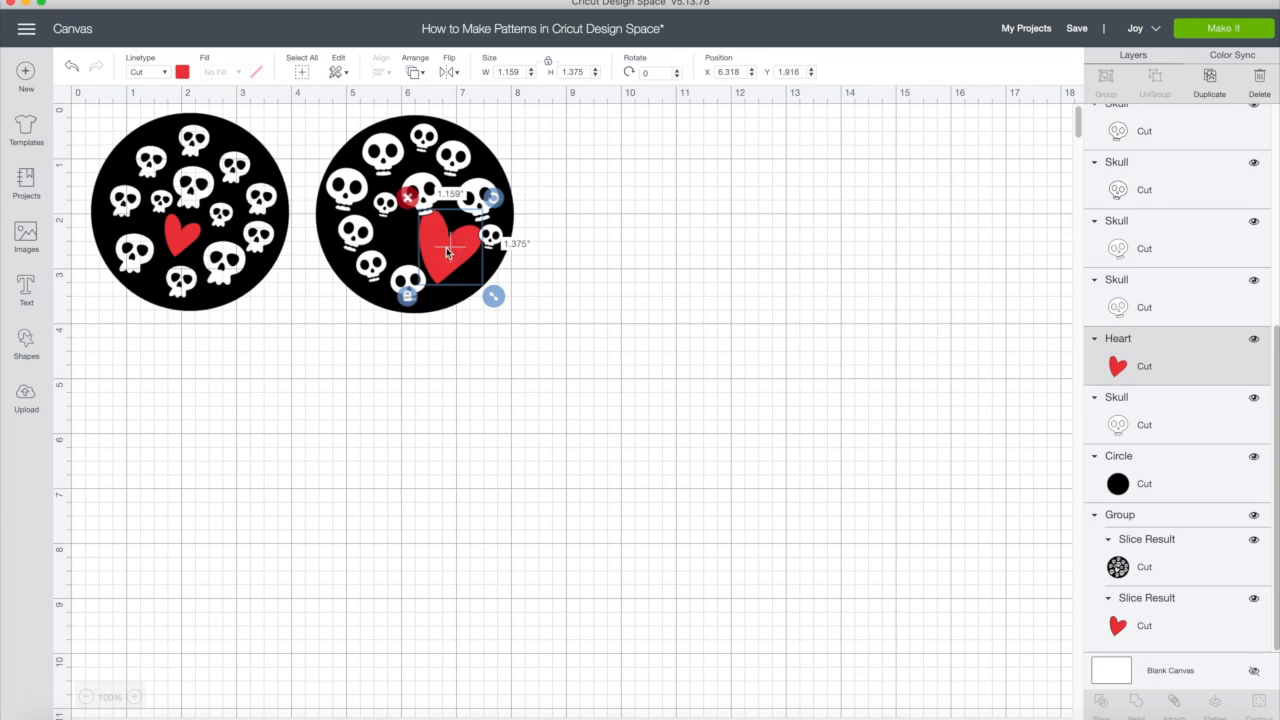
Flip the heart horizontally and position it below the middle skull, at about X 5.97, Y 1.88
click(448, 74)
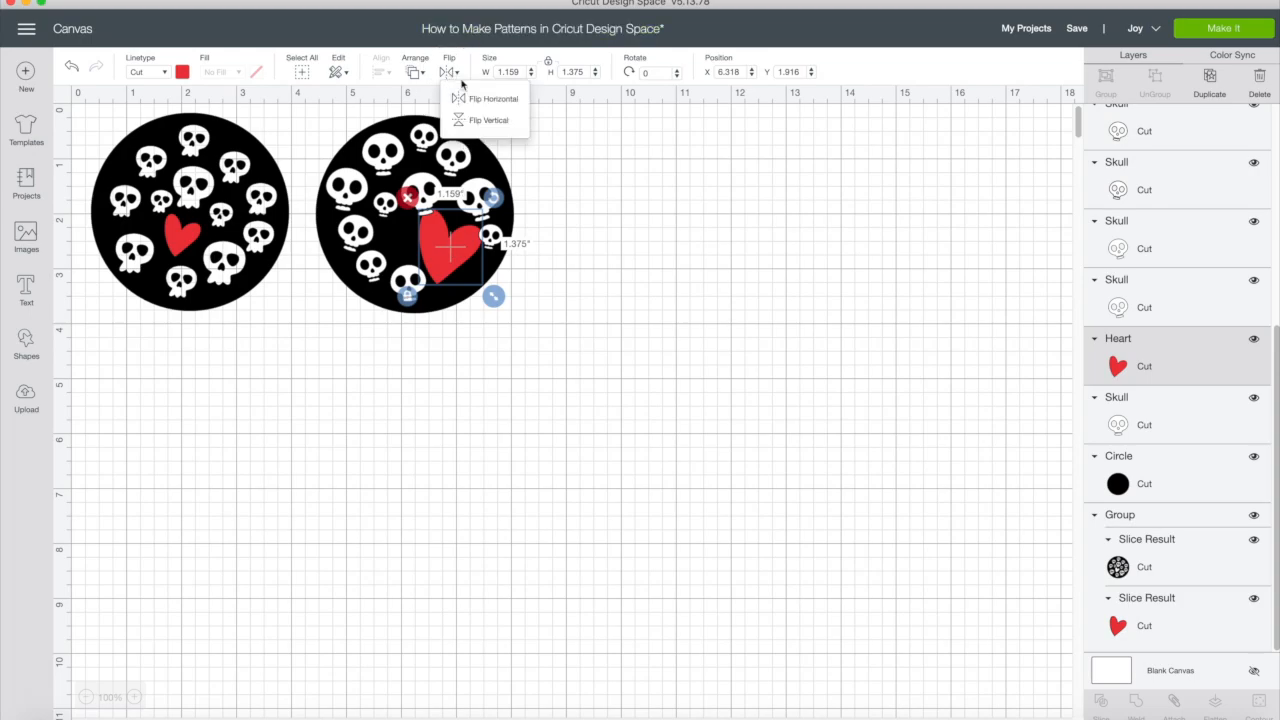
click(487, 98)
drag(470, 254, 439, 249)
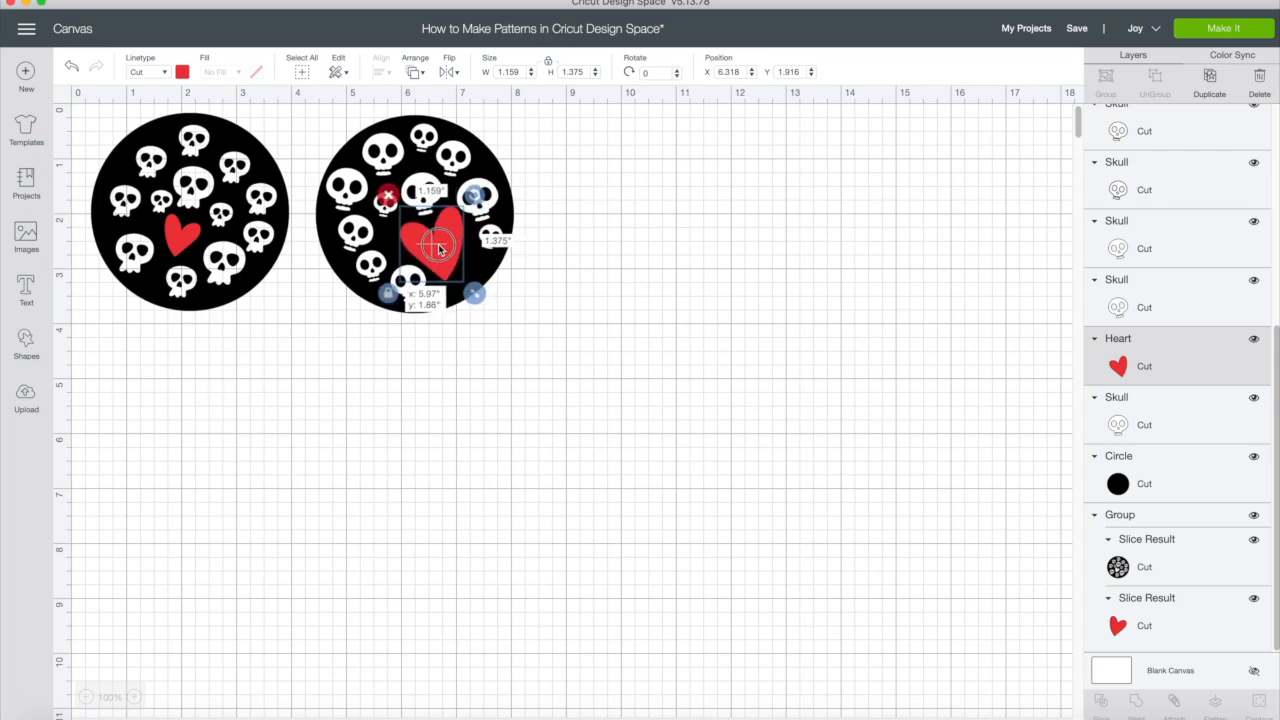
click(628, 322)
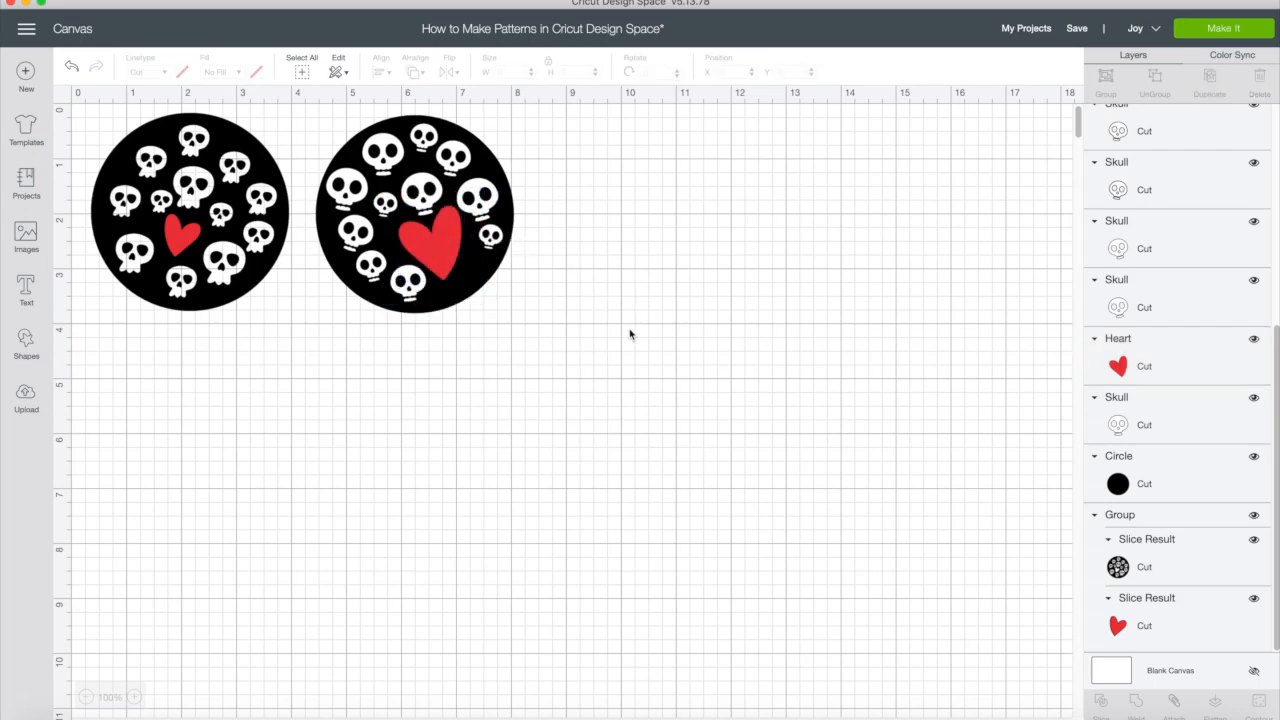
click(430, 230)
click(631, 231)
click(368, 262)
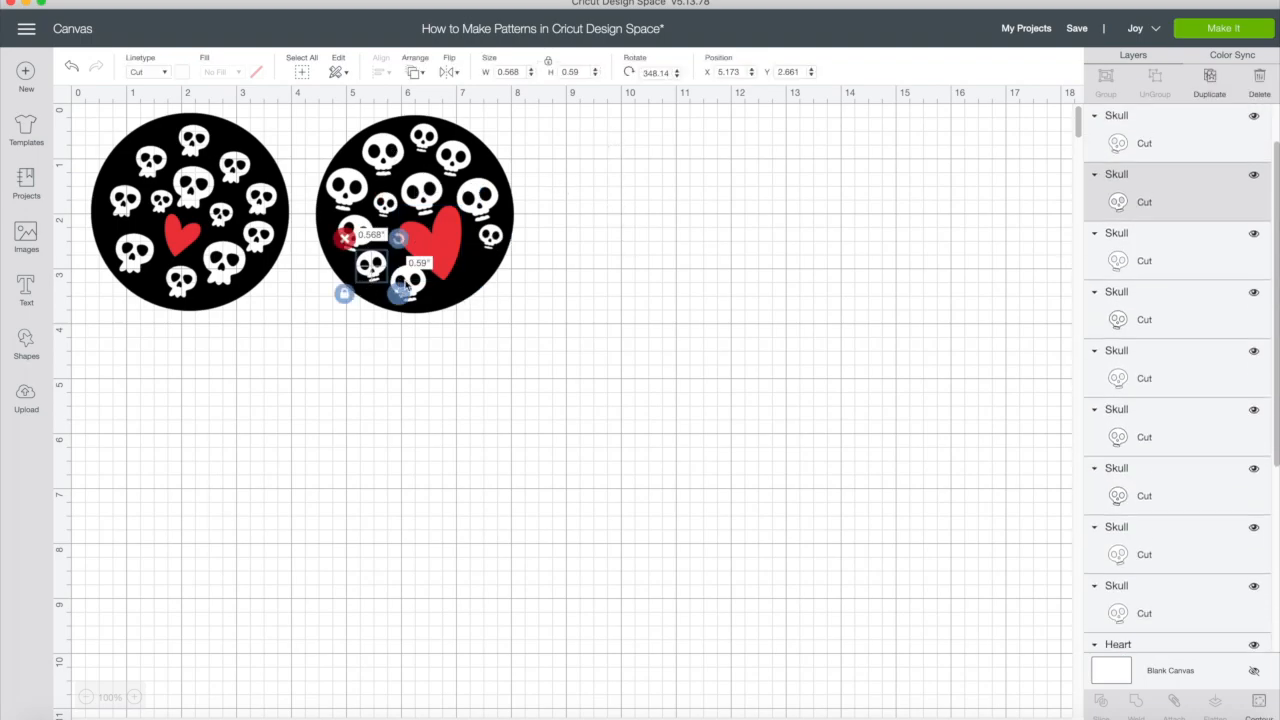
click(400, 282)
click(347, 188)
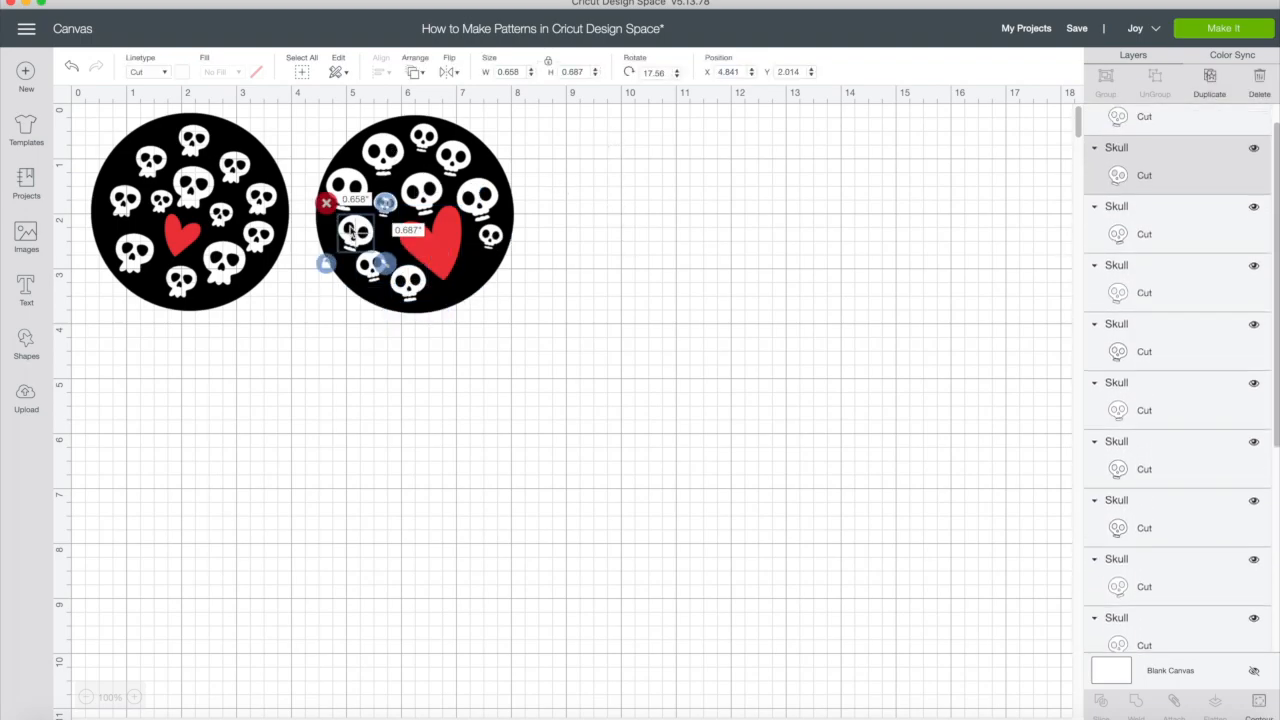
click(353, 241)
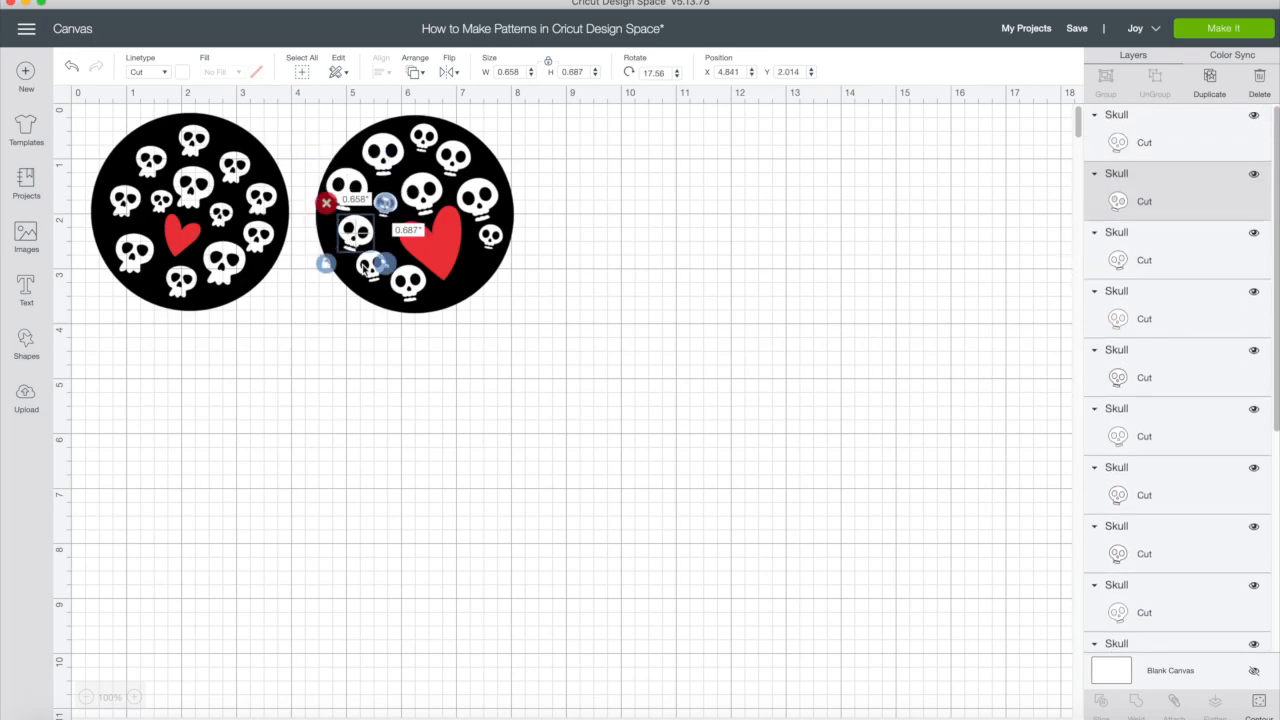
Shrink the lower-left skull to about 0.367 by 0.381 inches and place it just left of the heart
click(371, 267)
drag(398, 288, 390, 258)
click(684, 338)
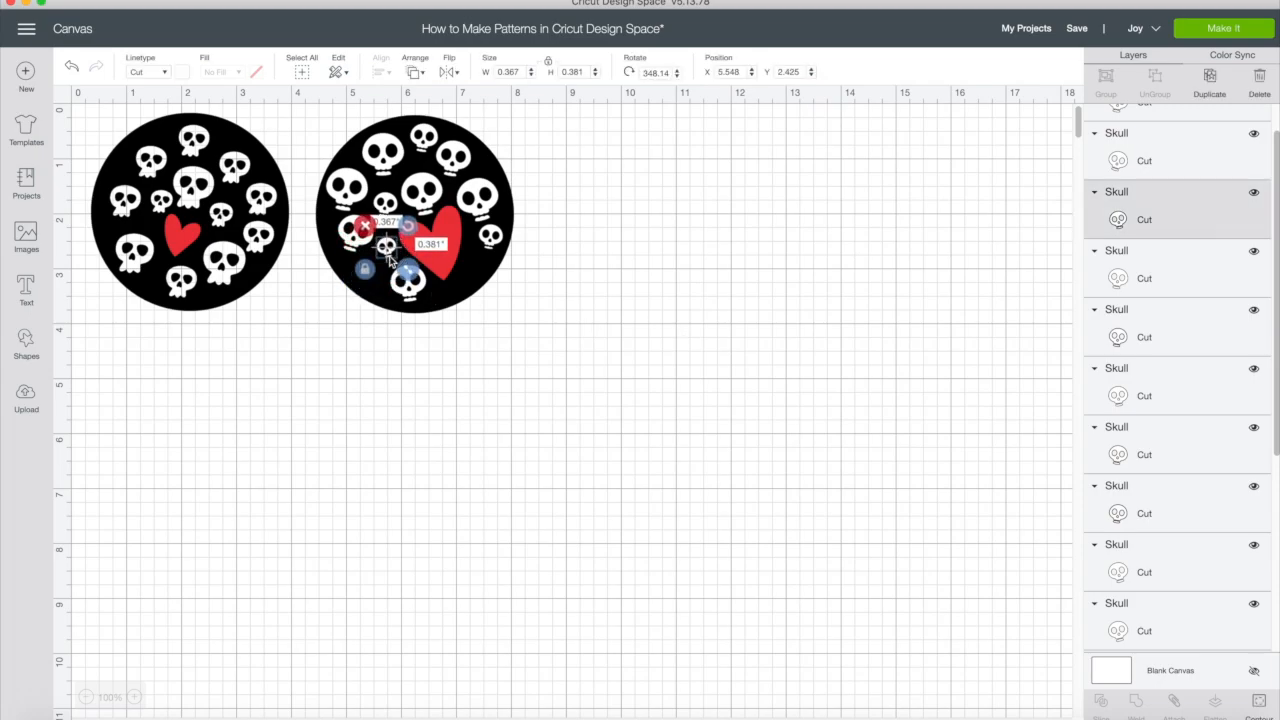
click(342, 403)
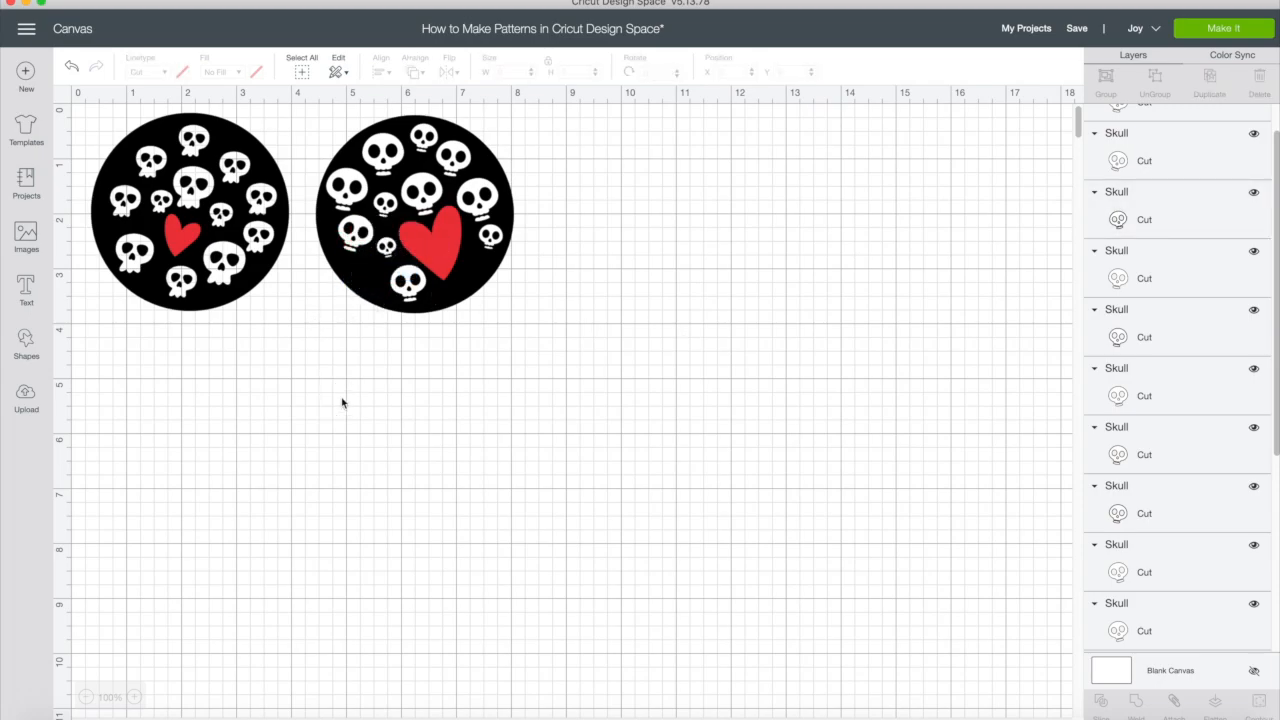
Shift the left skull closer to the circle's edge and move the tiny skull up beside it, to about X 5.437, Y 2.147
click(357, 241)
drag(385, 268, 381, 238)
click(468, 405)
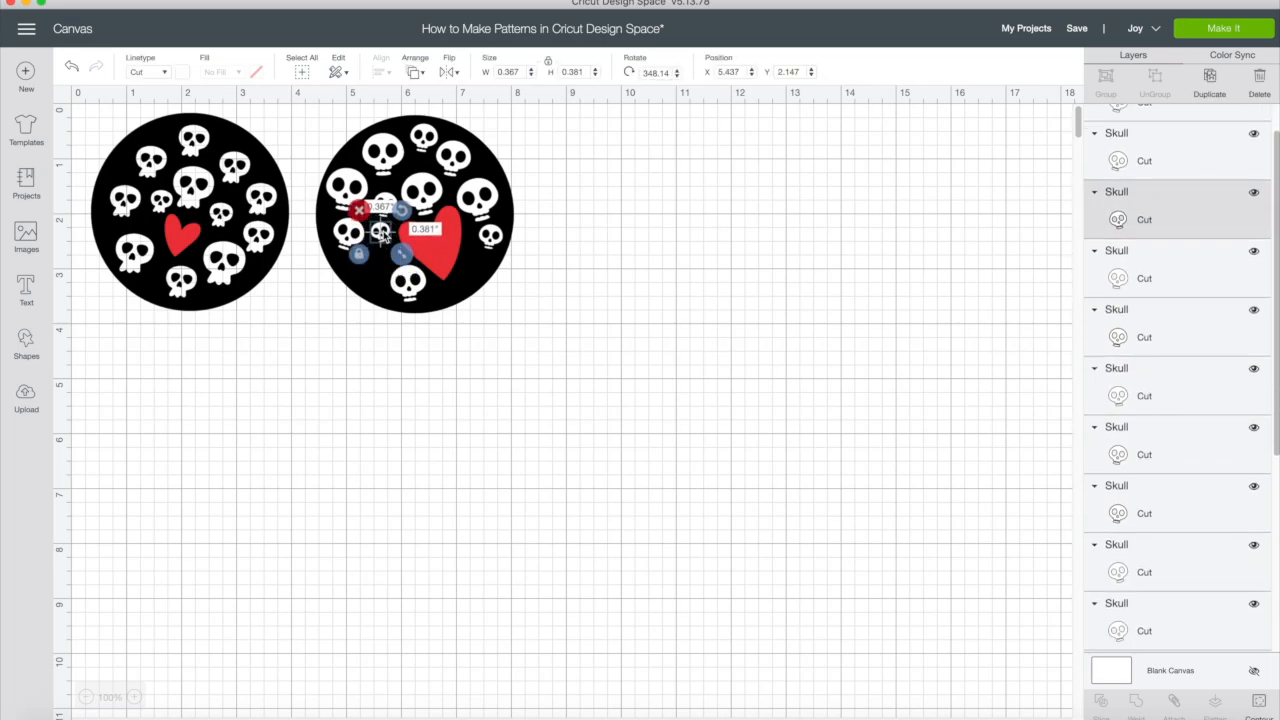
Duplicate the bottom skull to fill the lower-left gap, and make one copy tilted about 15.89 degrees and about 0.419 by 0.436 inches
drag(420, 290, 447, 331)
key(super+d)
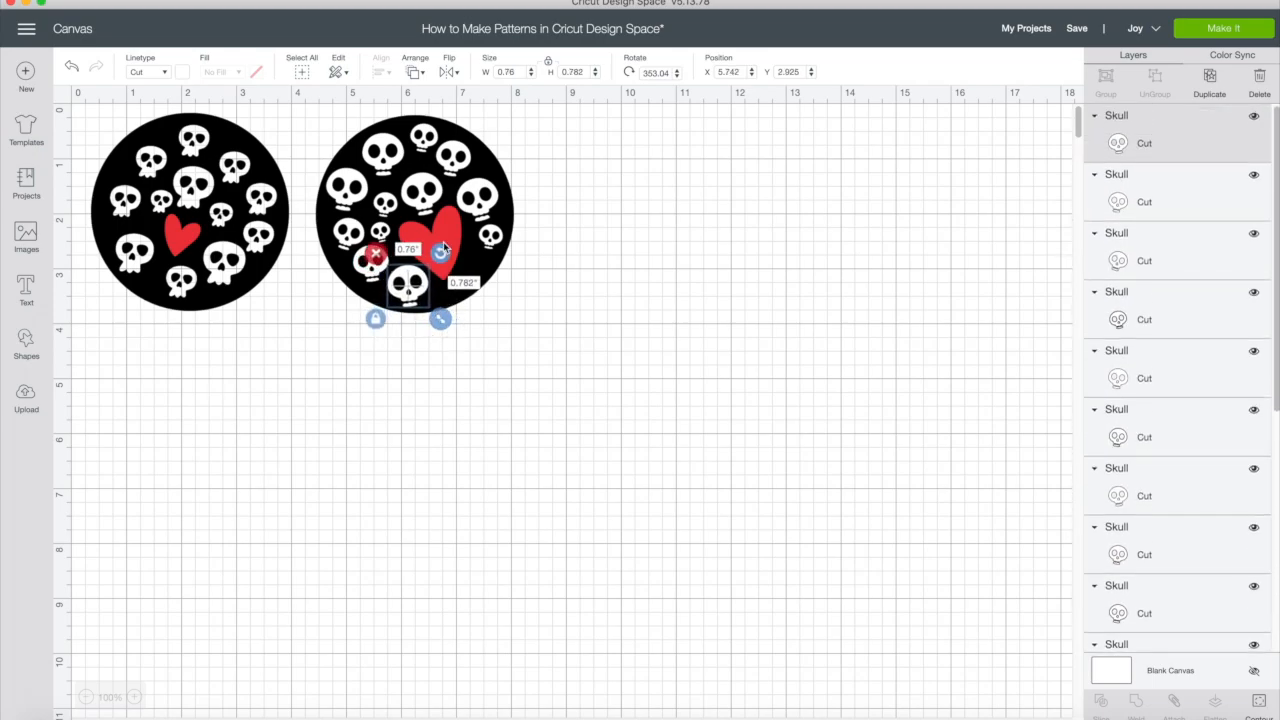
drag(443, 256, 450, 270)
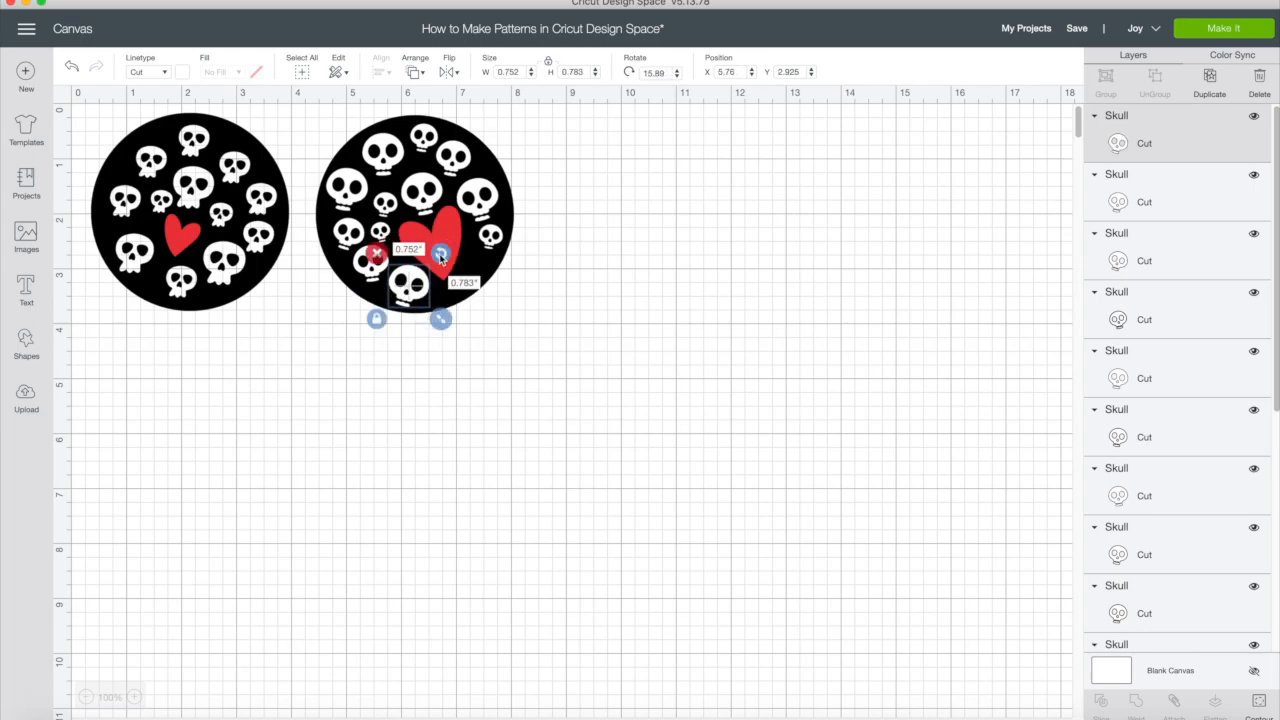
mouse_move(407, 292)
mouse_down()
mouse_move(428, 304)
mouse_move(418, 297)
mouse_up()
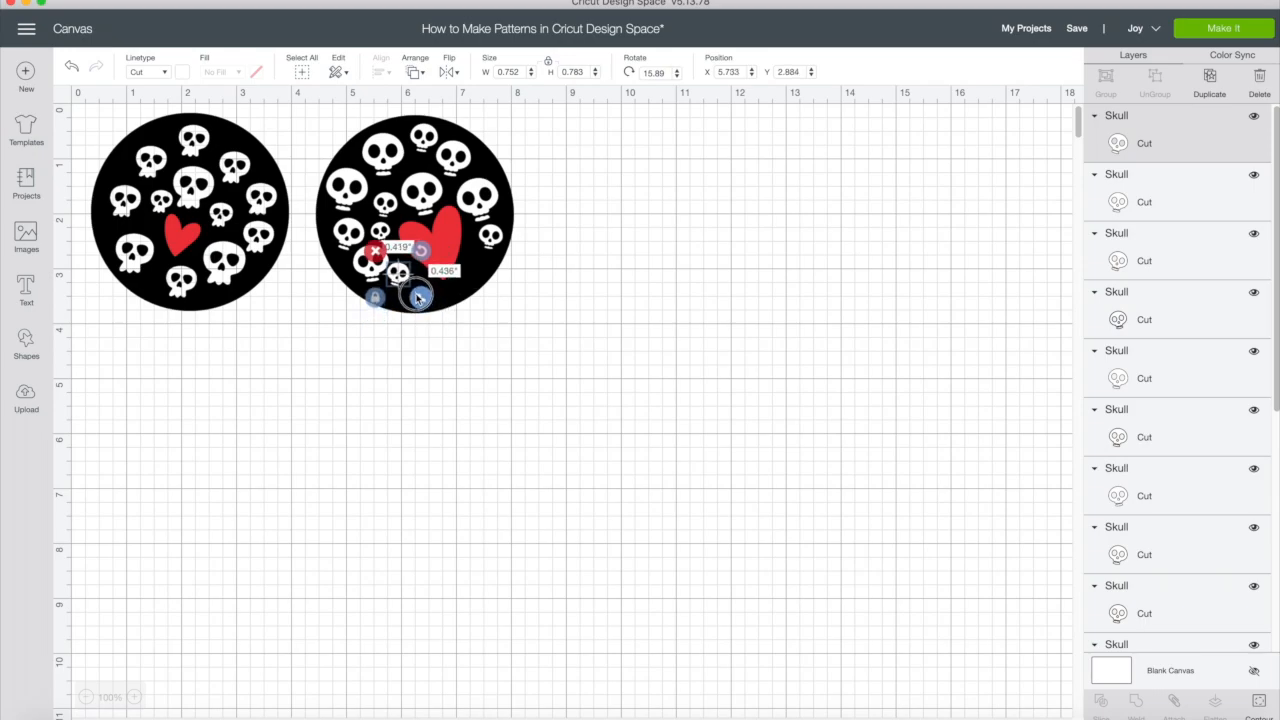
Duplicate the small tilted skull and enlarge the copy to about 0.646 by 0.672 inches near the circle's bottom edge
key(ctrl+d)
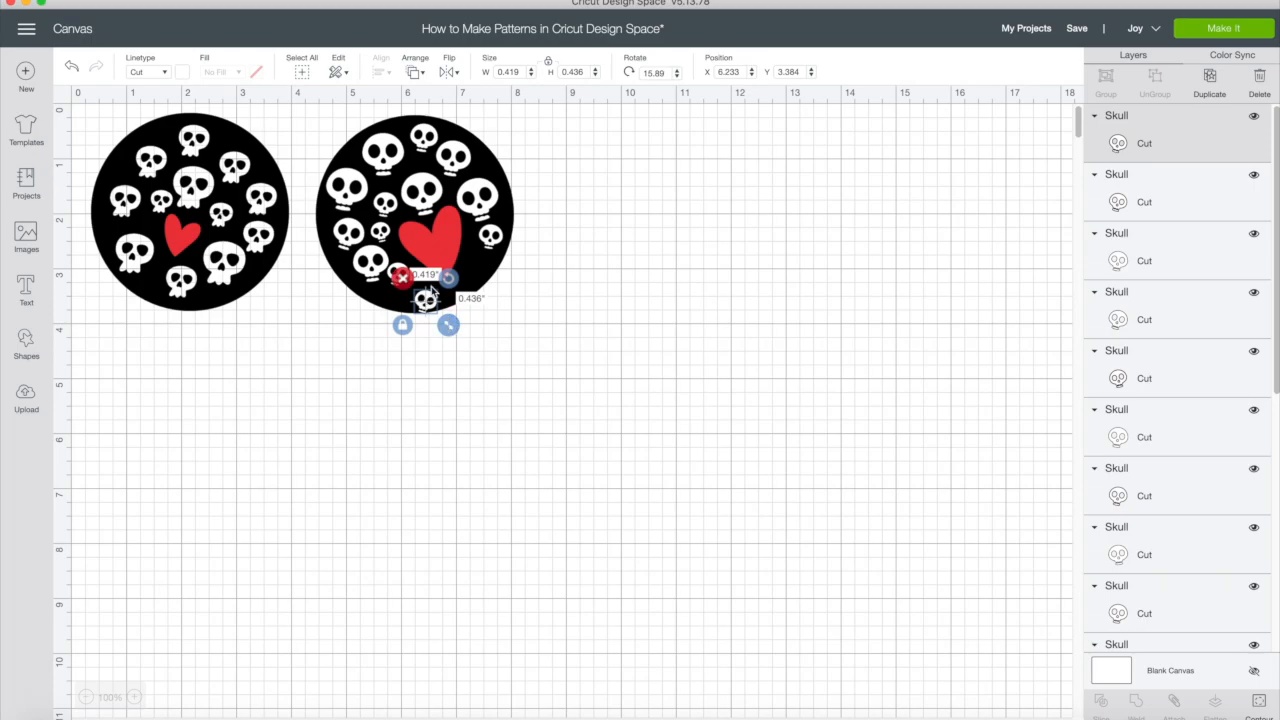
drag(448, 327, 431, 291)
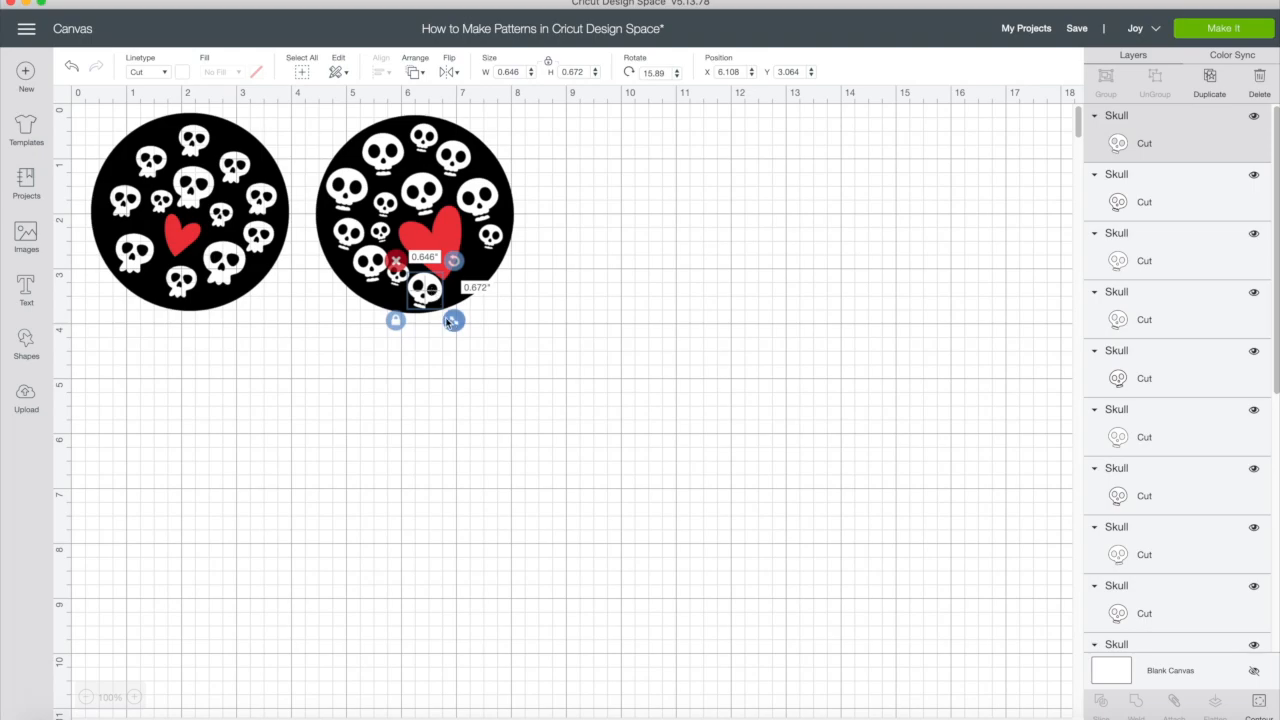
Move the tiny skull beside the heart to X 5.52, Y 2.078 and the left-edge skull to X 4.633, Y 2.069
click(530, 255)
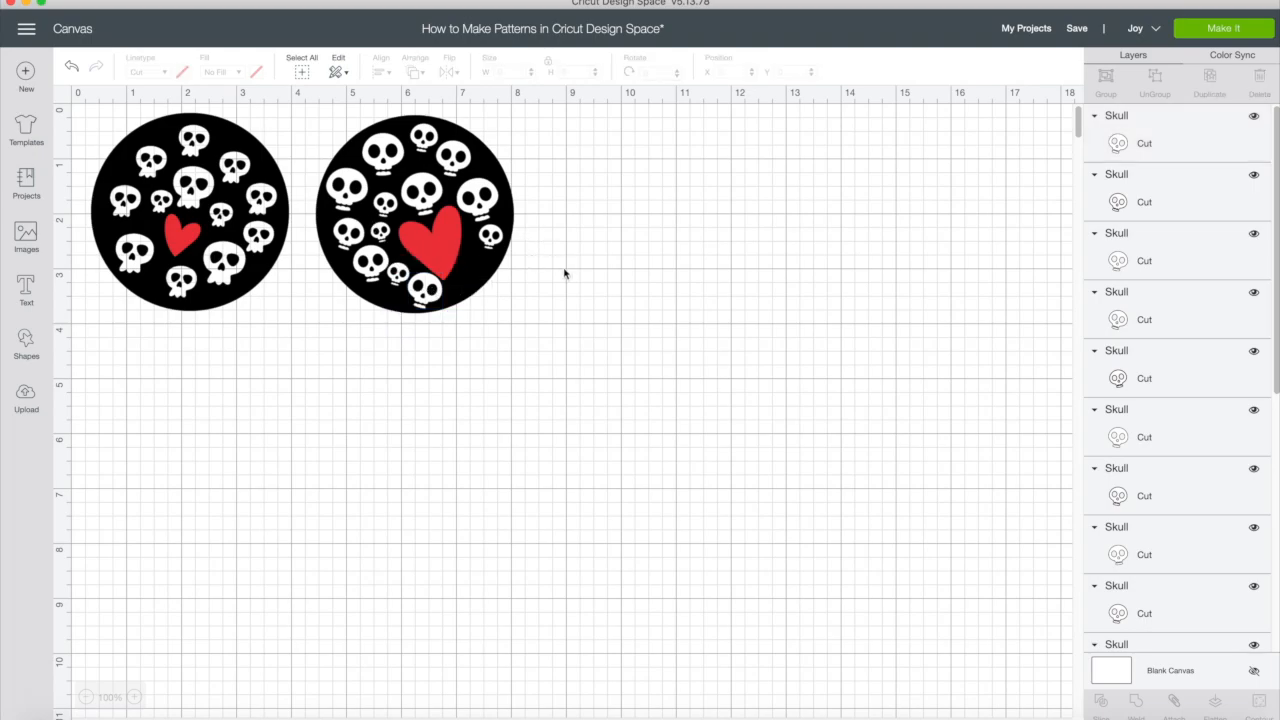
drag(388, 203, 387, 228)
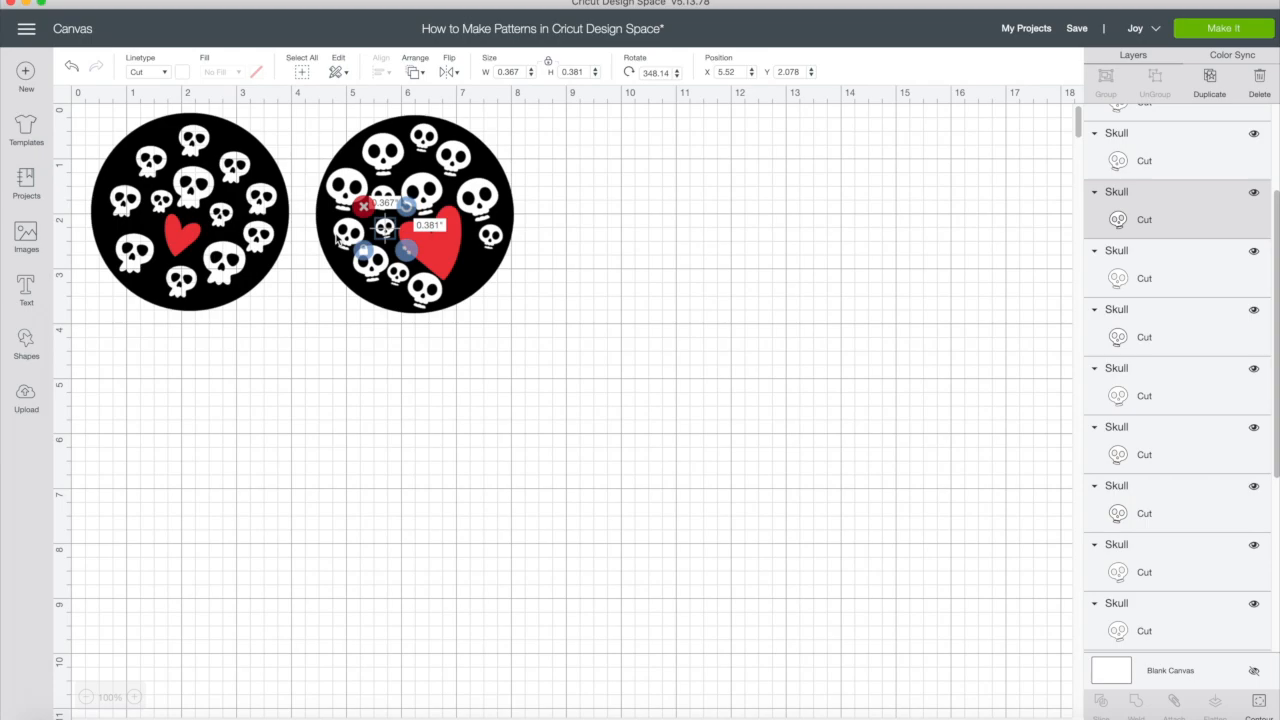
click(338, 236)
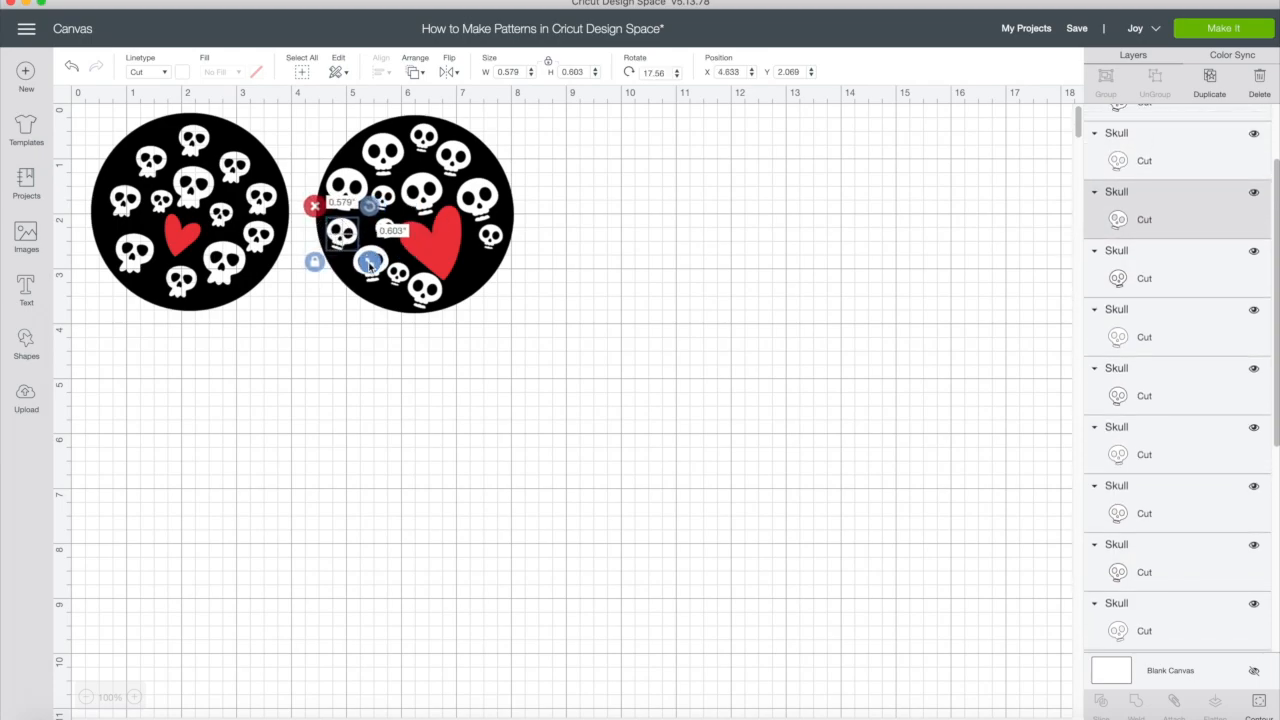
Copy the small skull at the circle's right edge and place the duplicate just below it, beside the heart's lower tip
click(487, 236)
key(super+c)
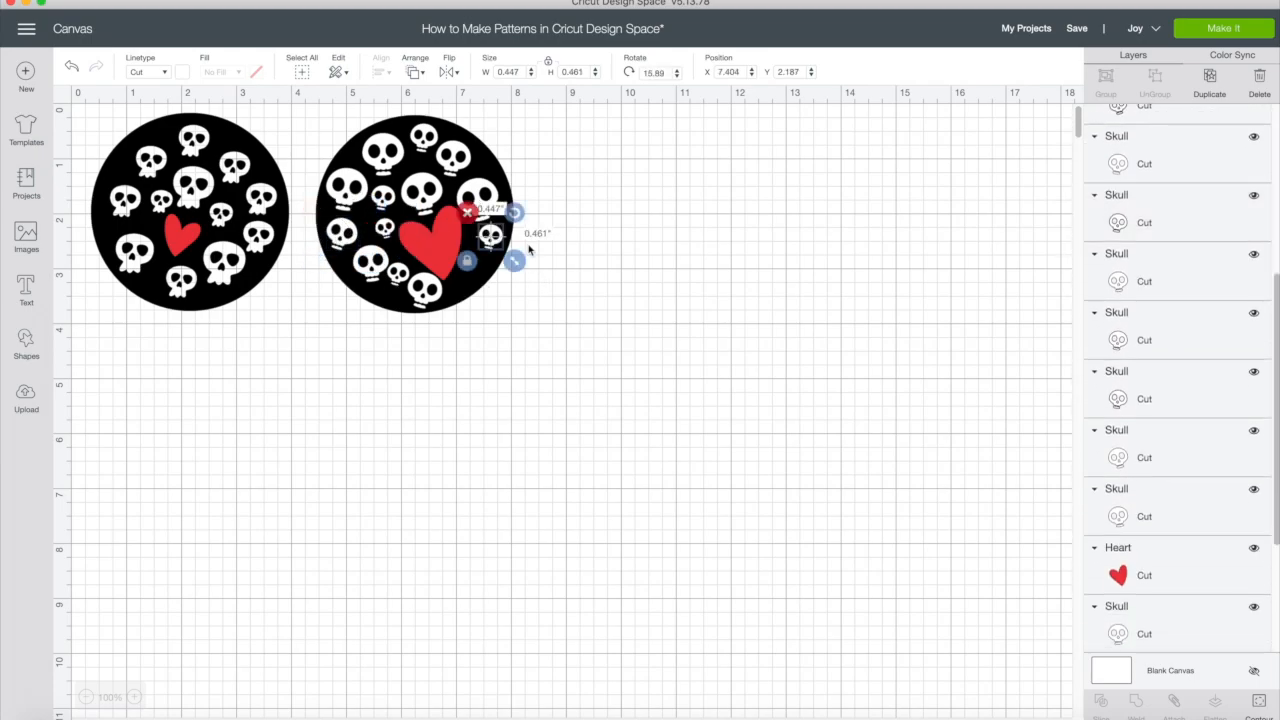
key(super+v)
drag(426, 301, 473, 262)
click(572, 300)
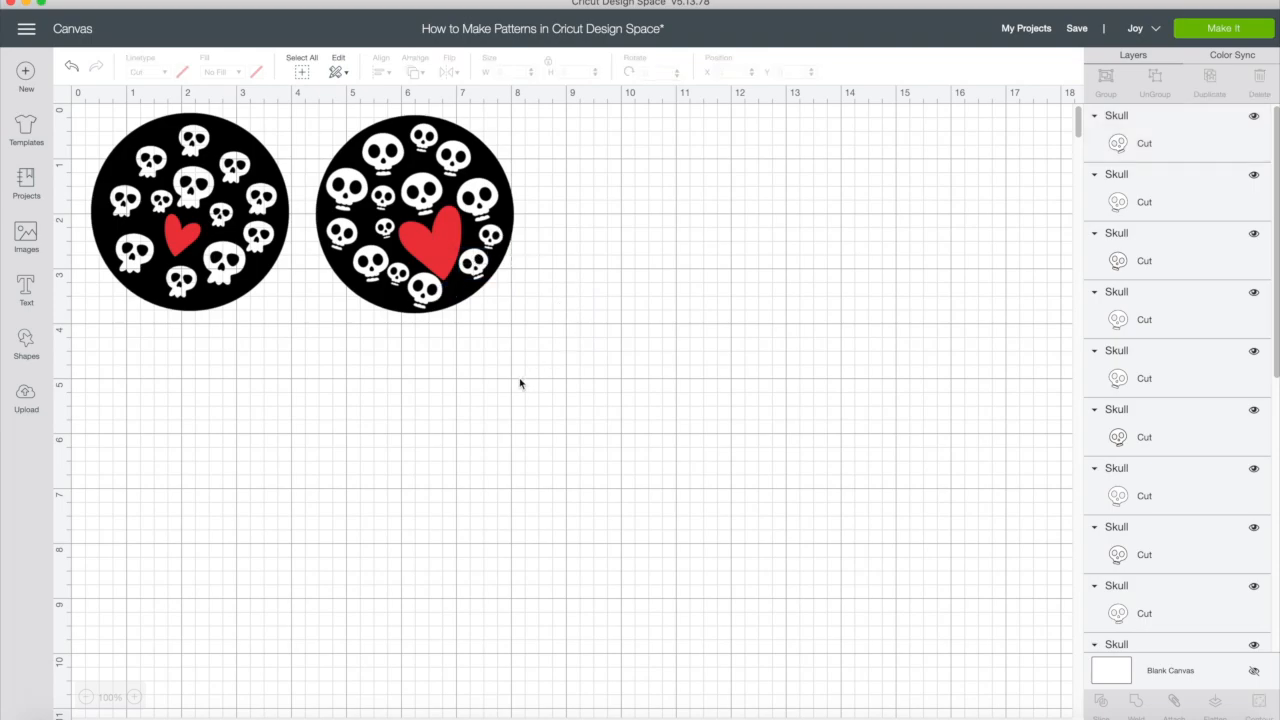
Nudge the lower-left skull to X 5.048, Y 2.523 and the small skull beside it to about X 5.733, Y 2.842
click(371, 270)
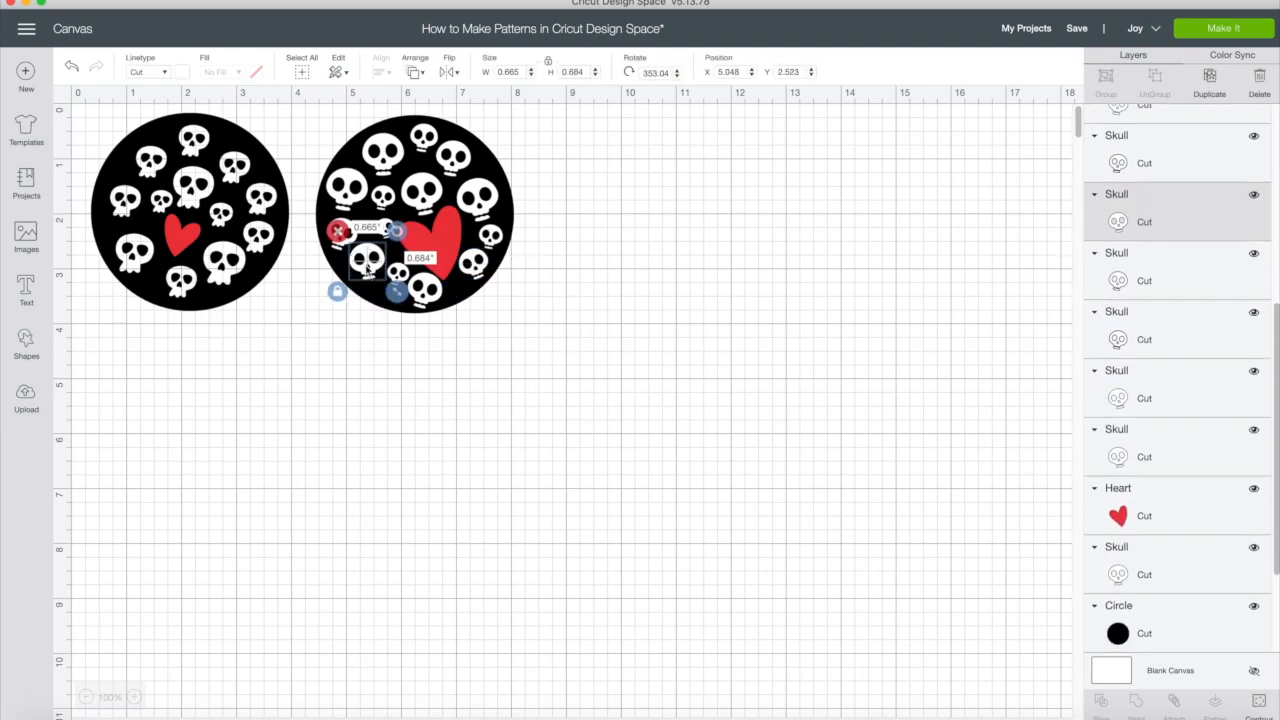
click(682, 327)
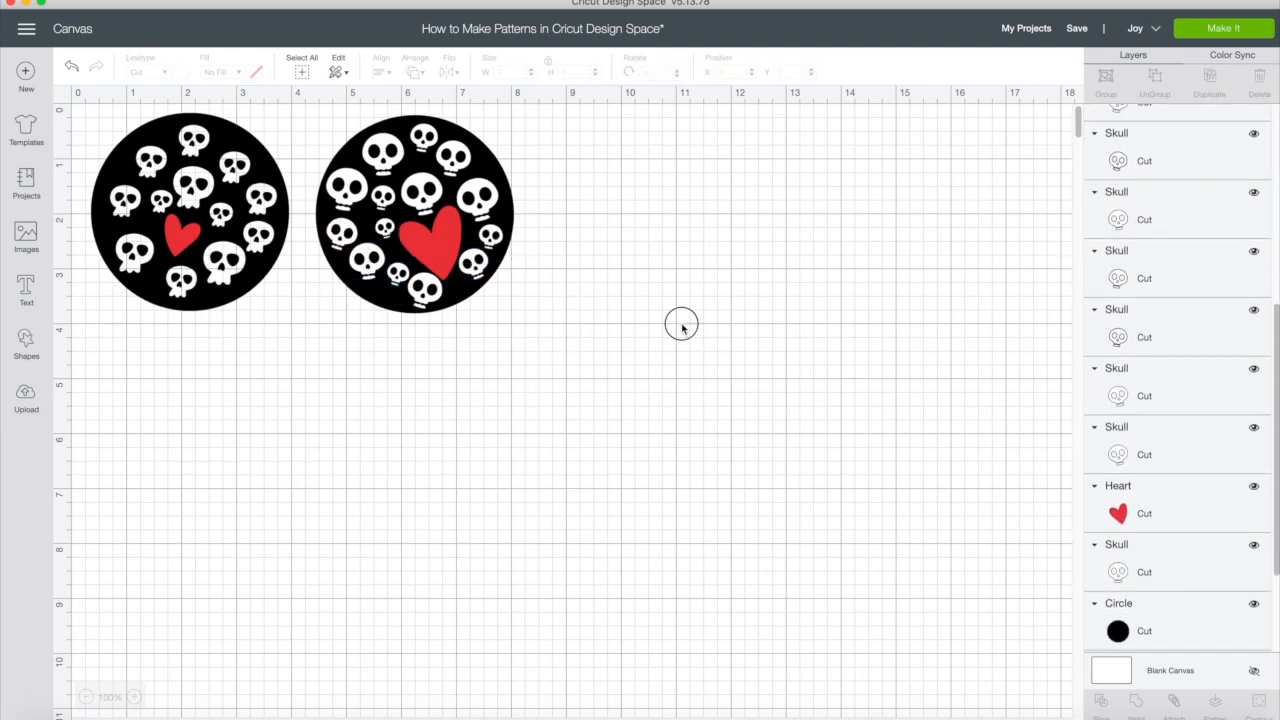
click(400, 275)
click(675, 374)
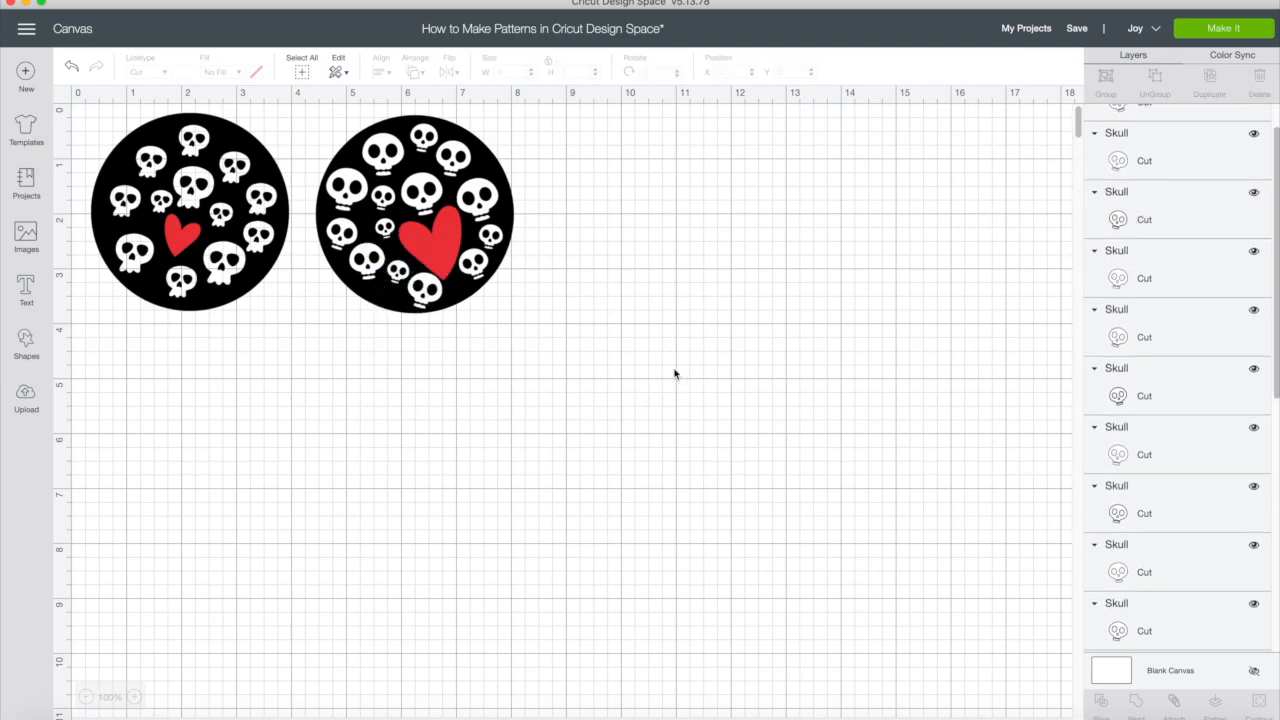
Move the bottom skull slightly left to about X 6.066, Y 3.064 and shrink it a little
click(424, 290)
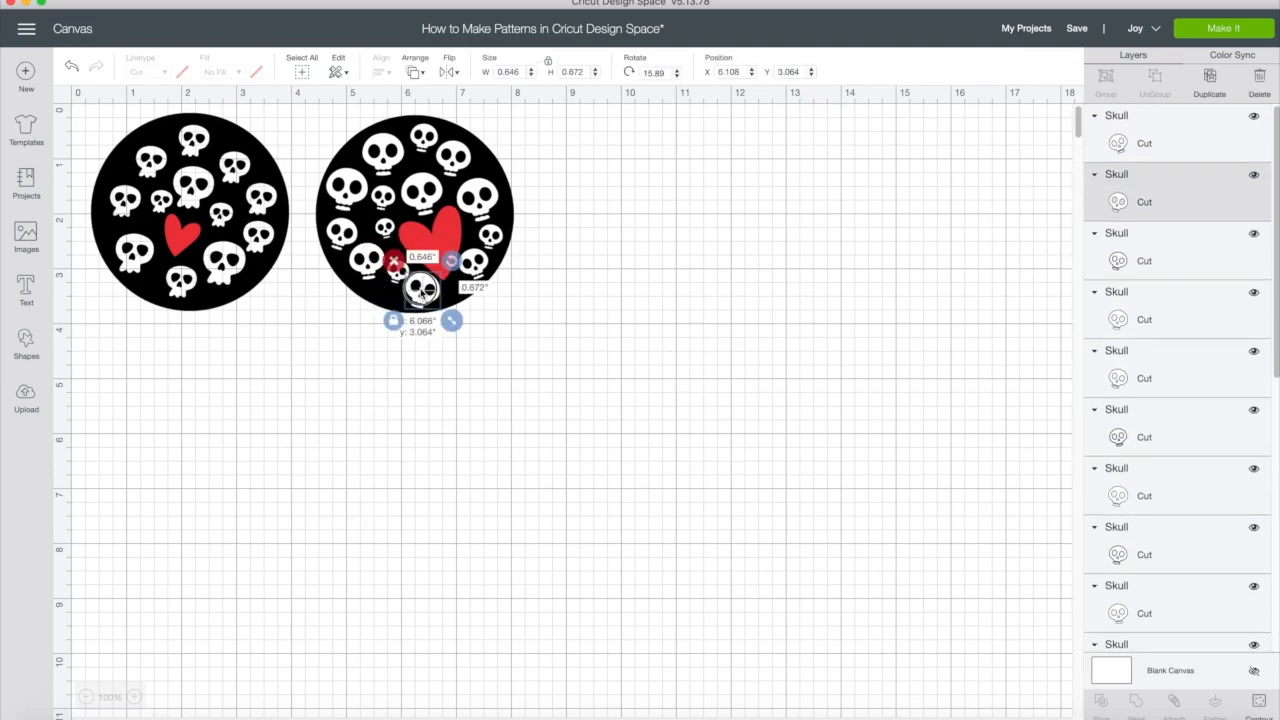
drag(450, 320, 446, 316)
click(593, 341)
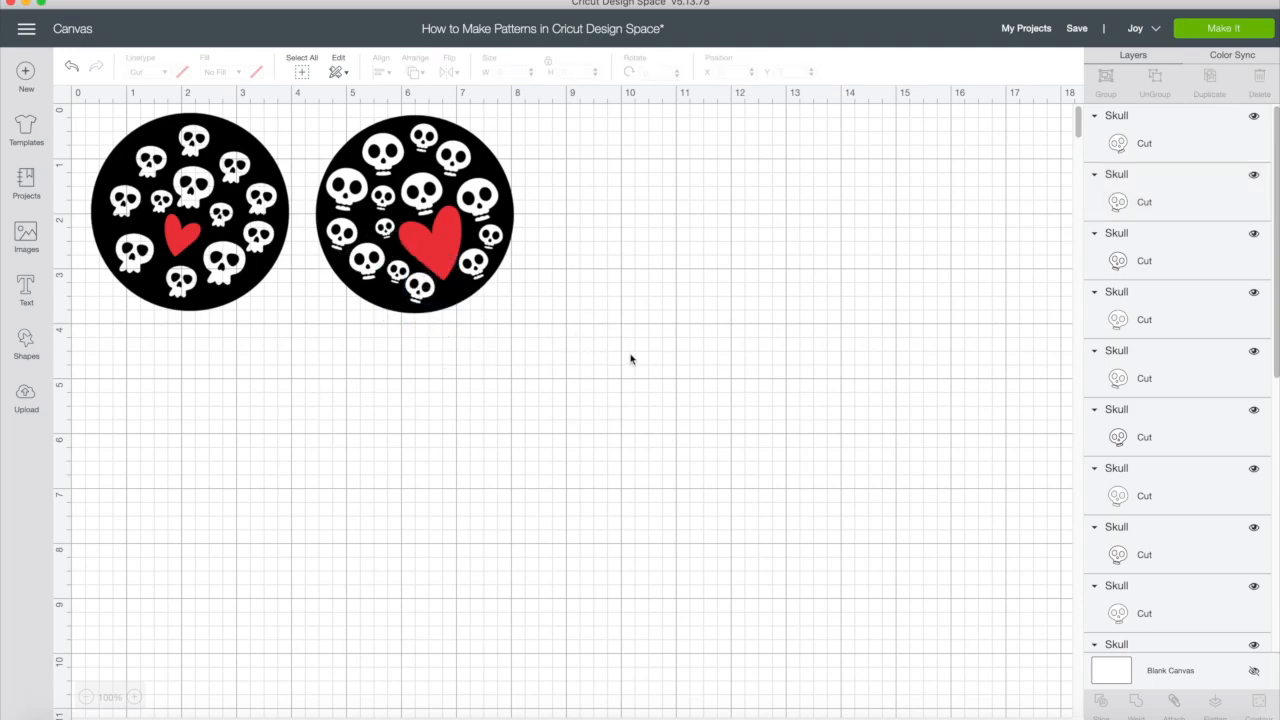
Enlarge the tiny skull left of the heart and shift it slightly left to fill the gap
click(388, 232)
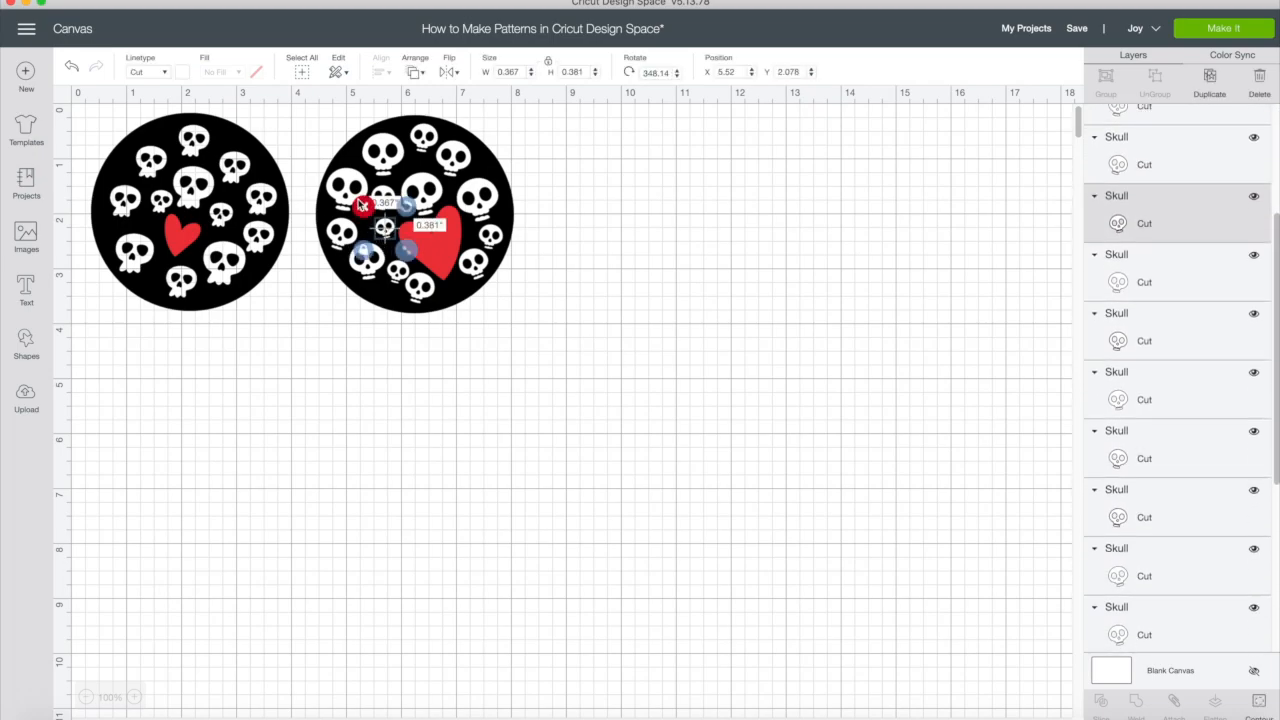
drag(406, 249, 380, 232)
click(677, 286)
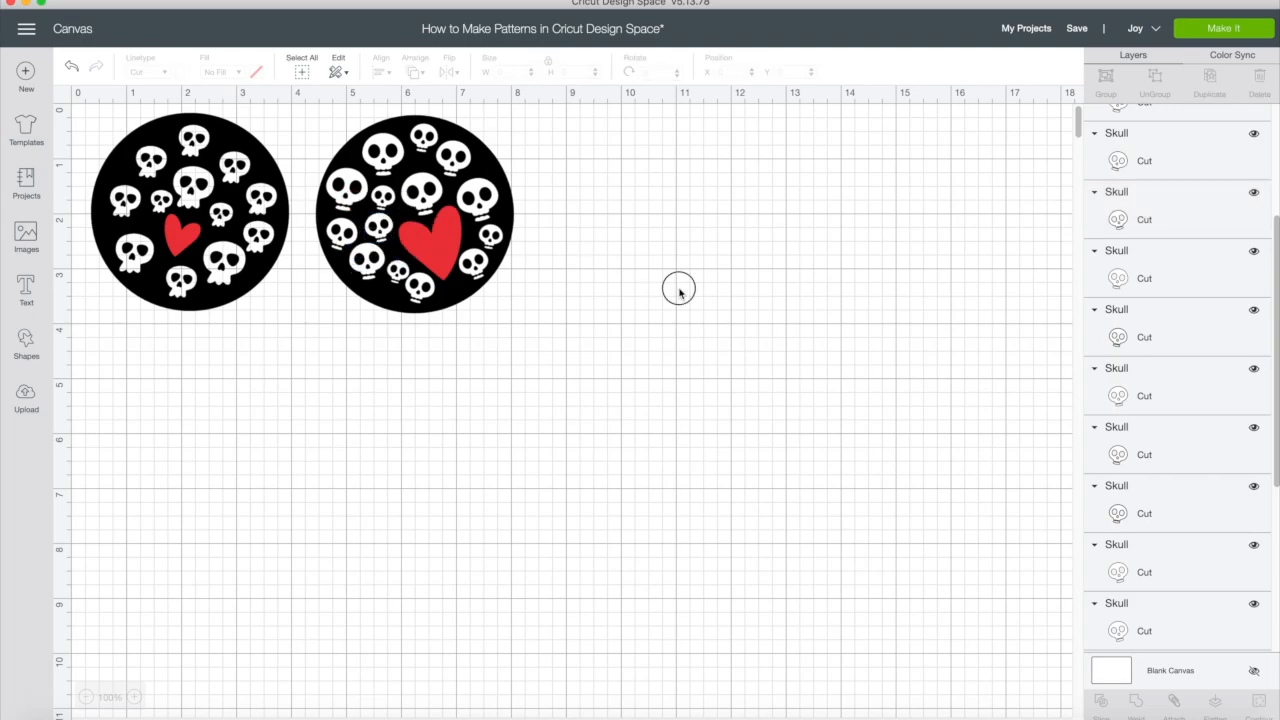
Lower the lower-left skull to about X 5.048, Y 2.634
click(366, 266)
drag(366, 266, 367, 273)
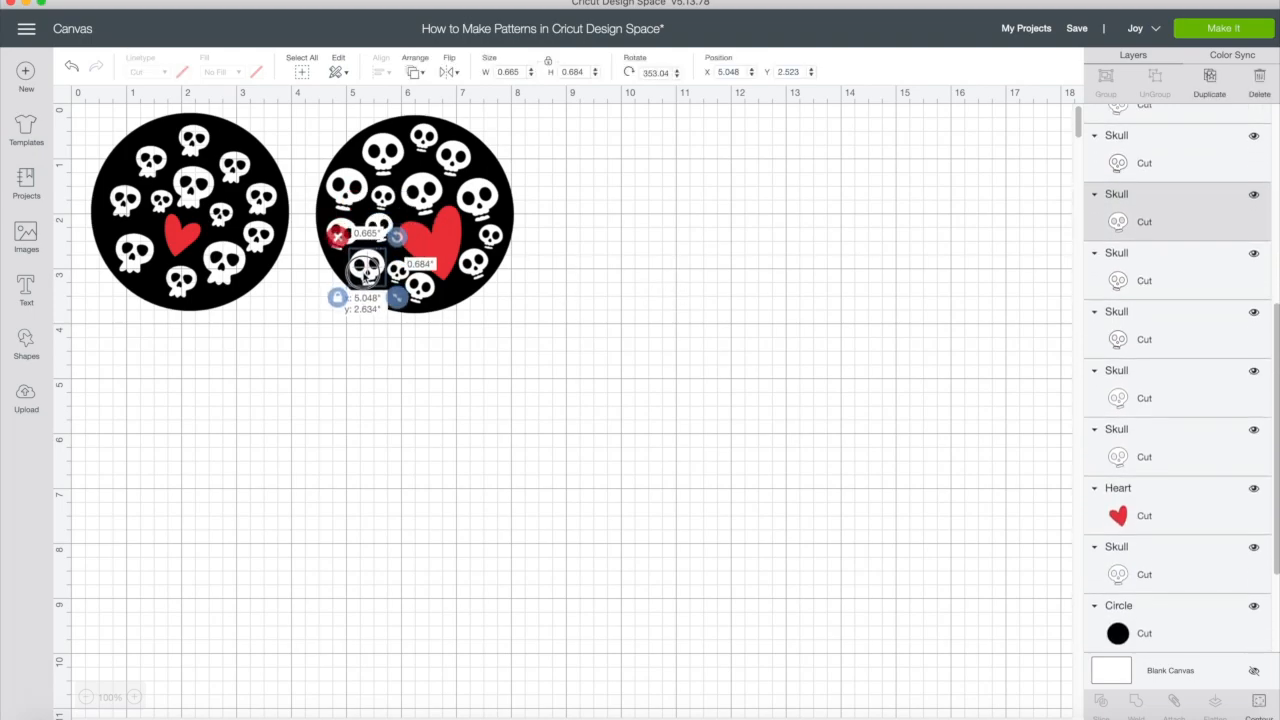
click(553, 330)
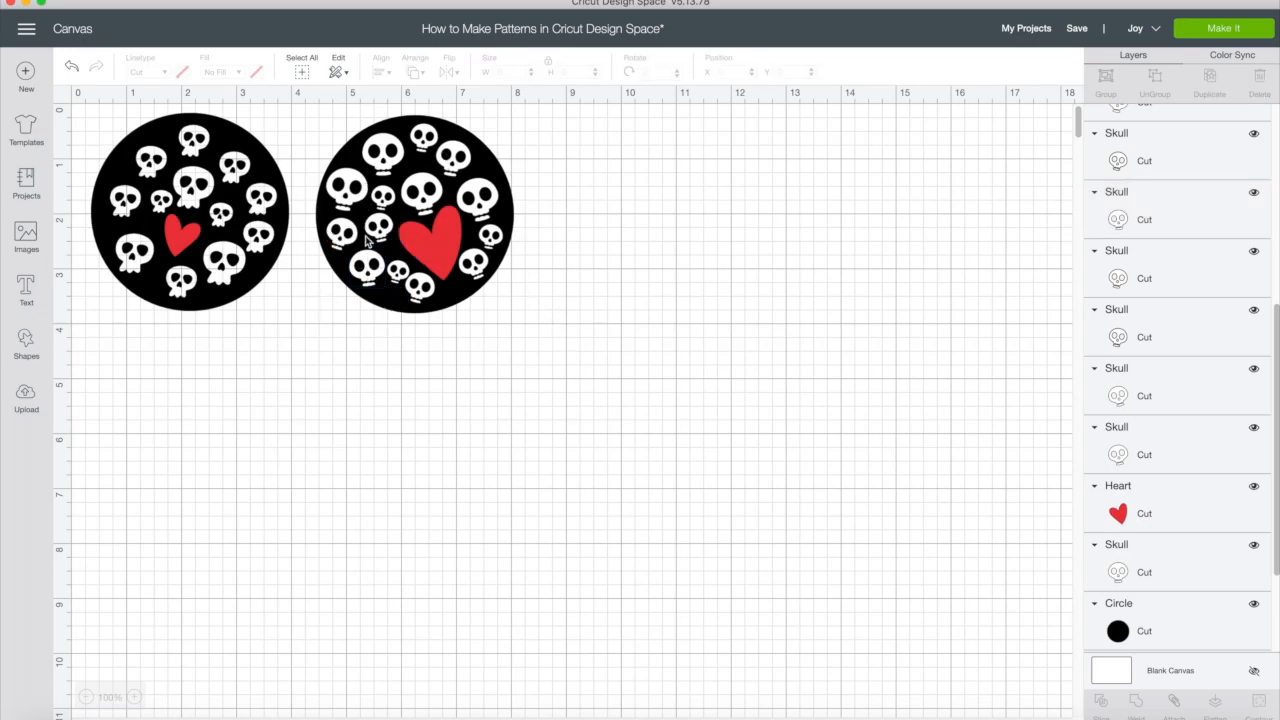
Raise the small skull below the heart's left side to X 5.733, Y 2.759, and lower the skull left of the heart slightly
click(401, 265)
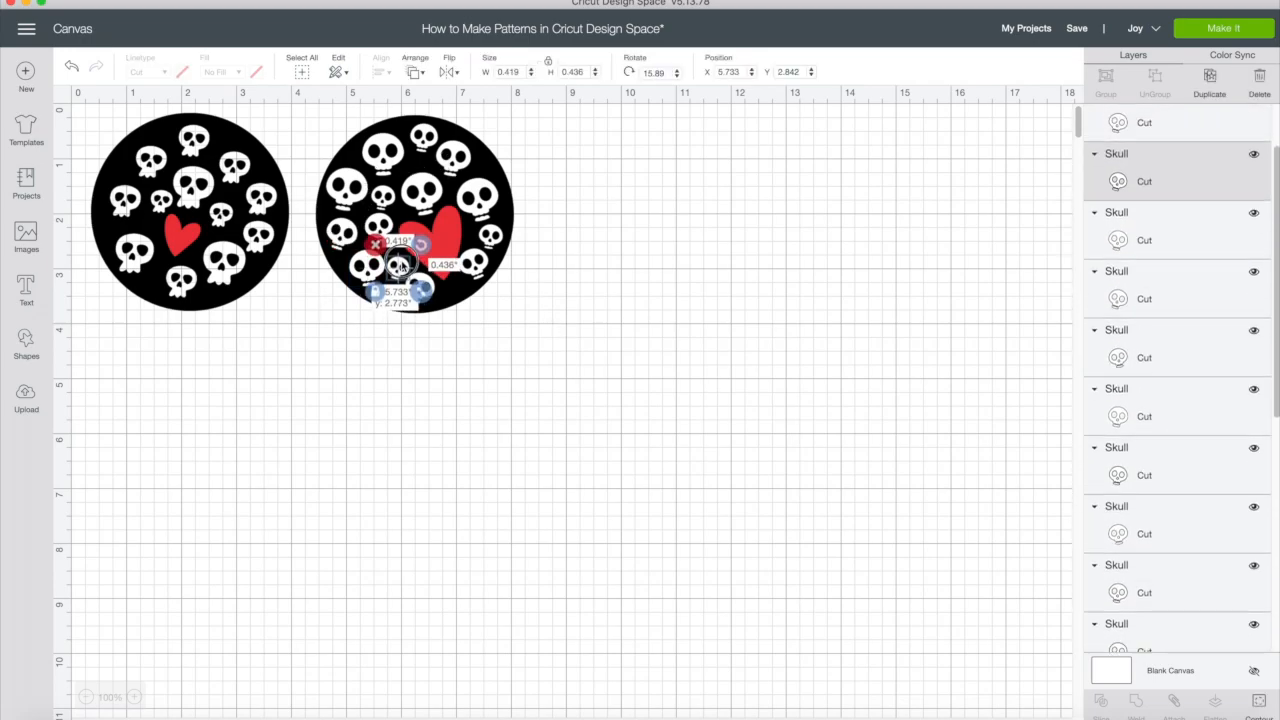
drag(400, 267, 401, 265)
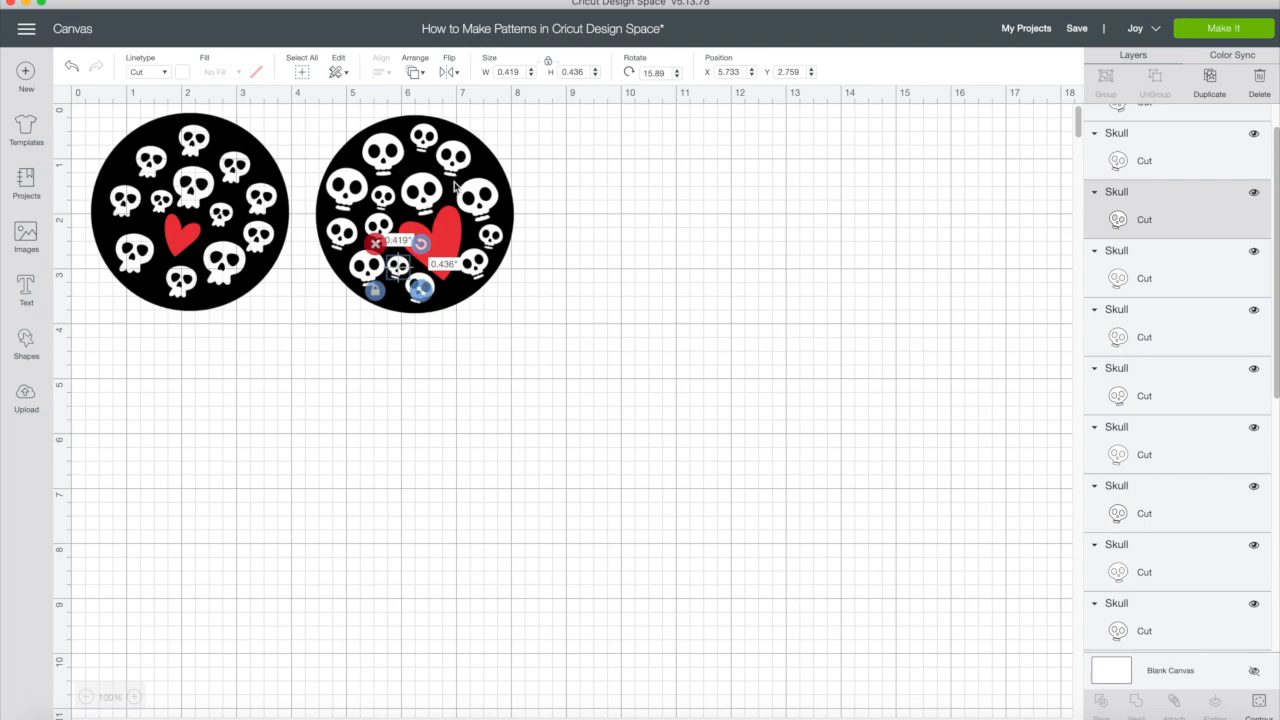
click(649, 262)
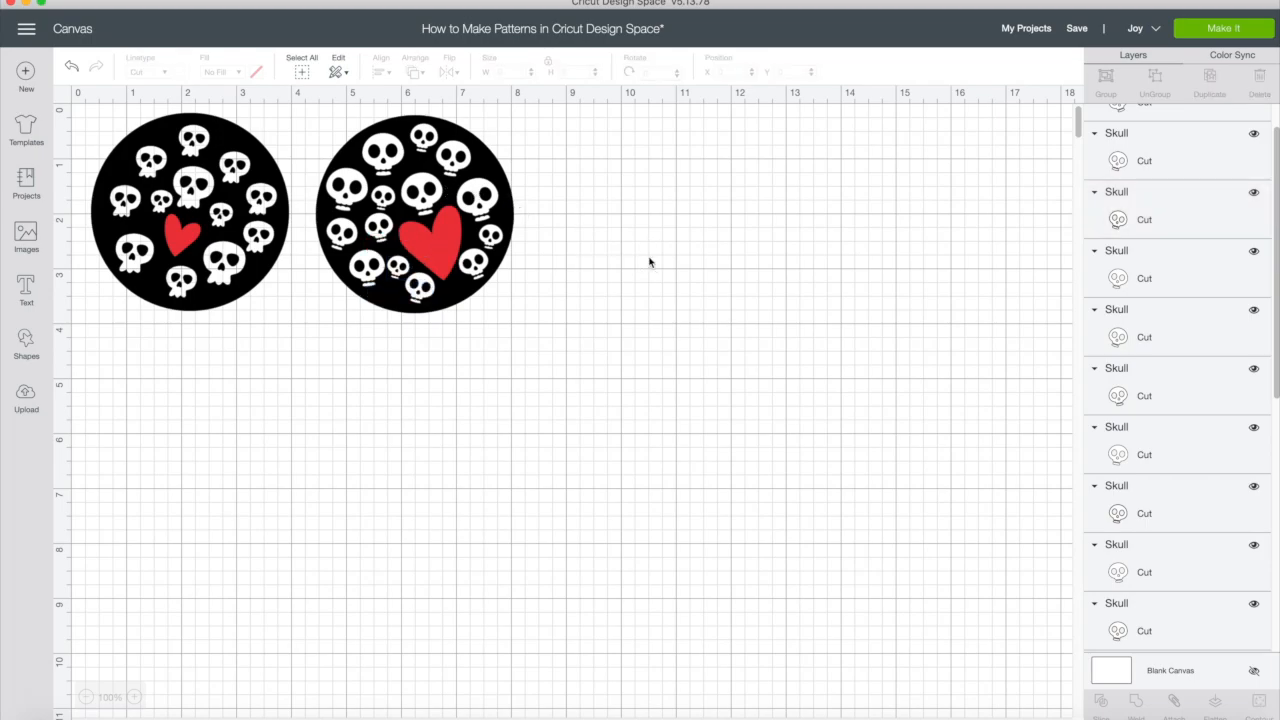
click(379, 235)
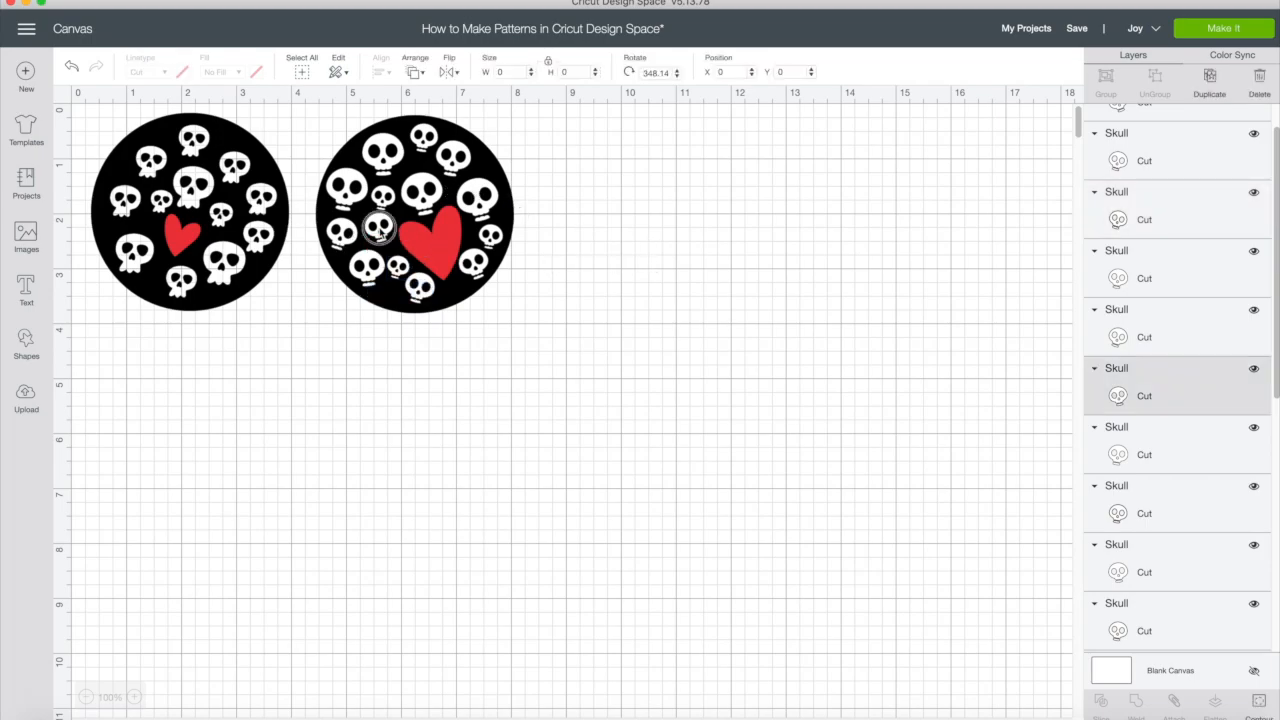
click(661, 264)
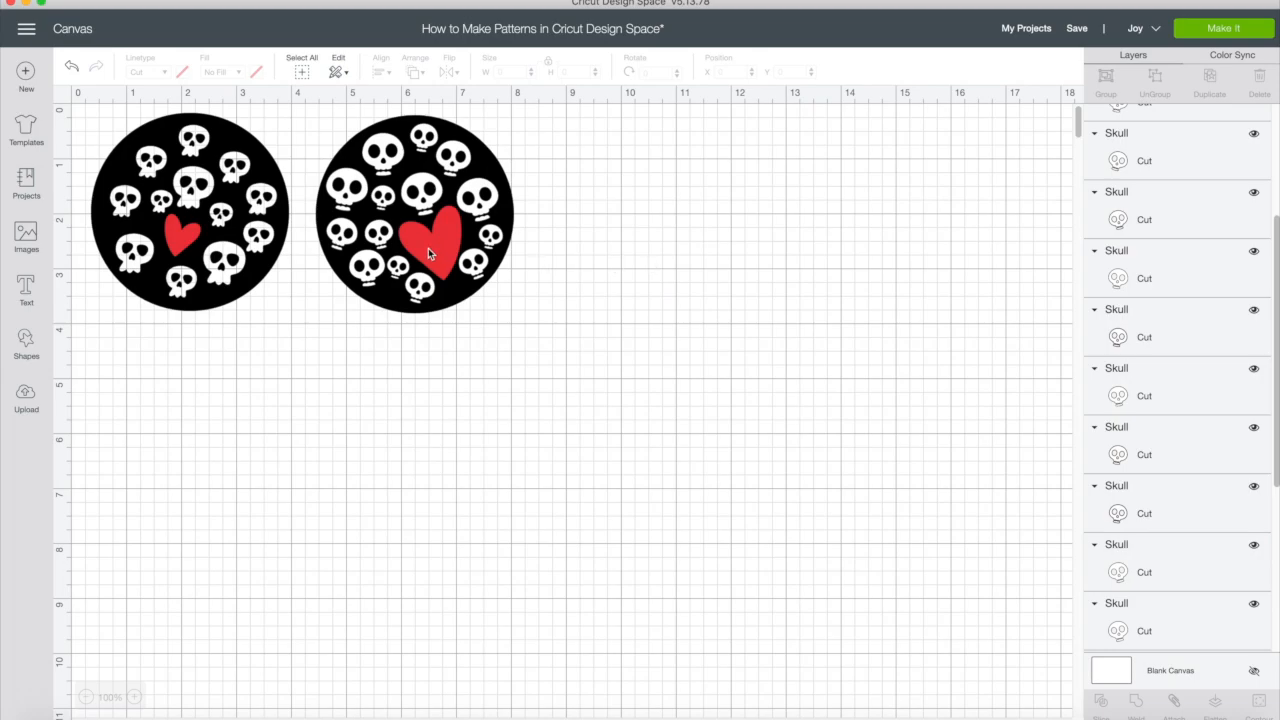
Select the grouped sample design and the new design's black circle to compare how they are built
click(222, 138)
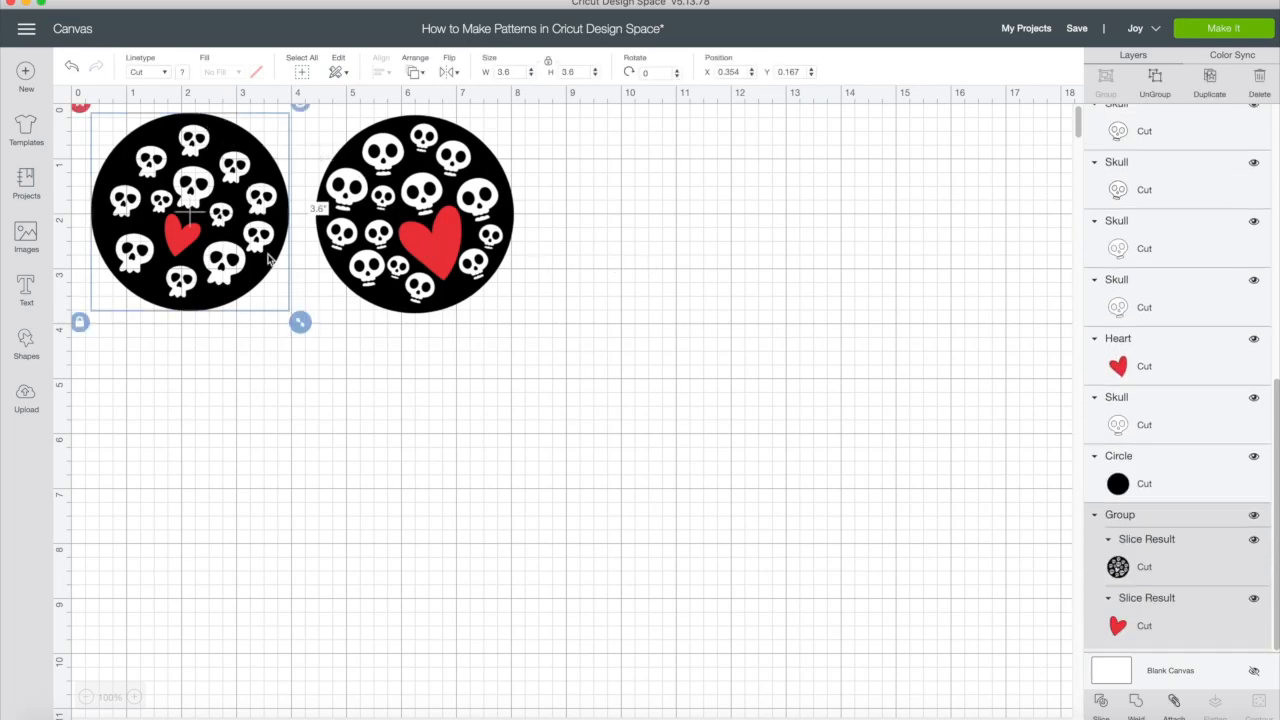
click(507, 236)
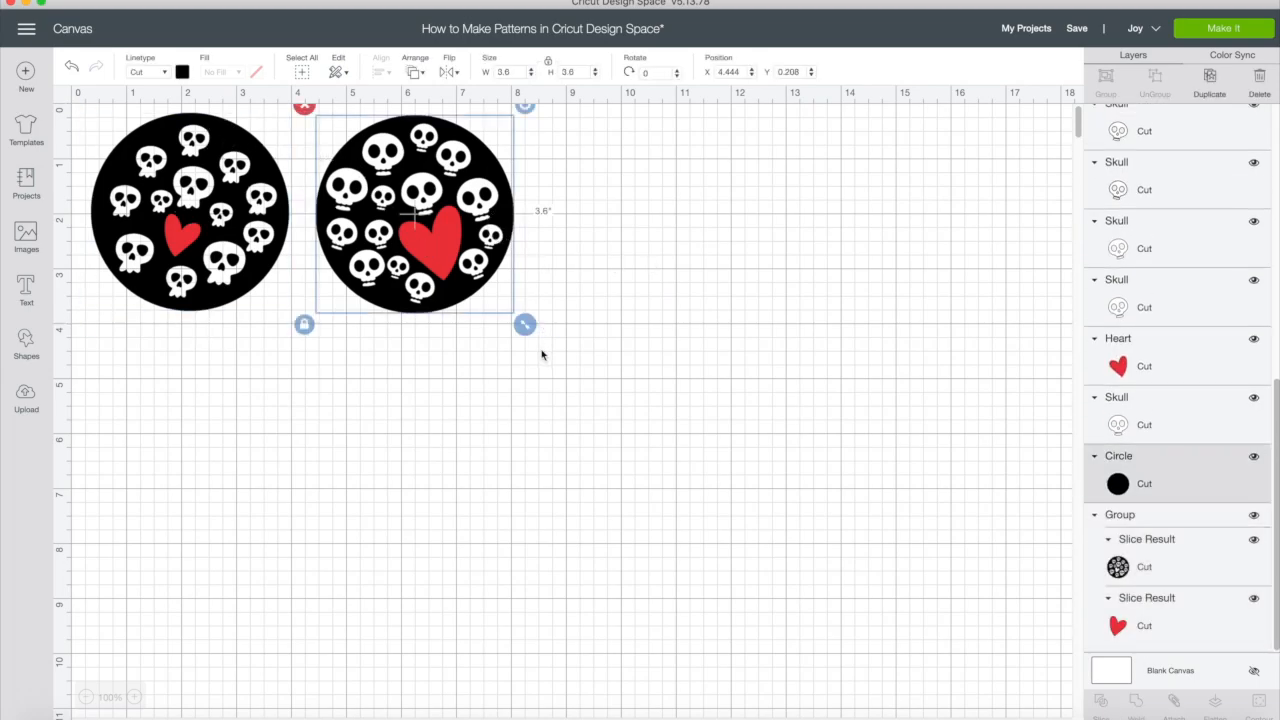